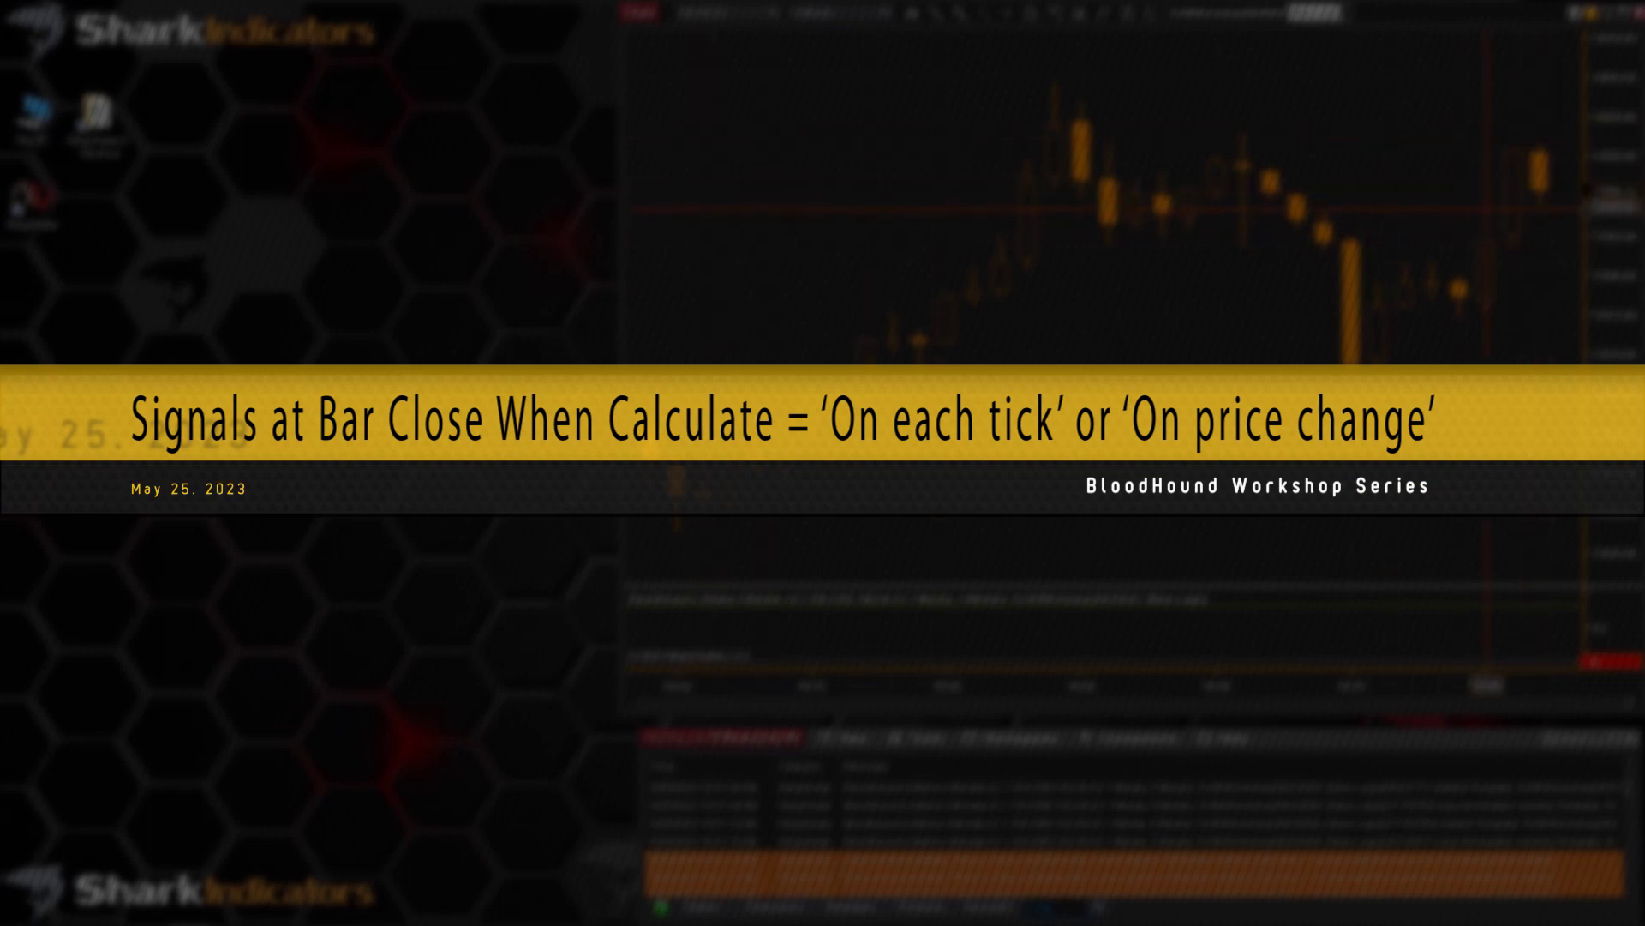
# Draw a white arrow line from below the recent low (about 13962) up to the latest bar.
pyautogui.click(935, 12)
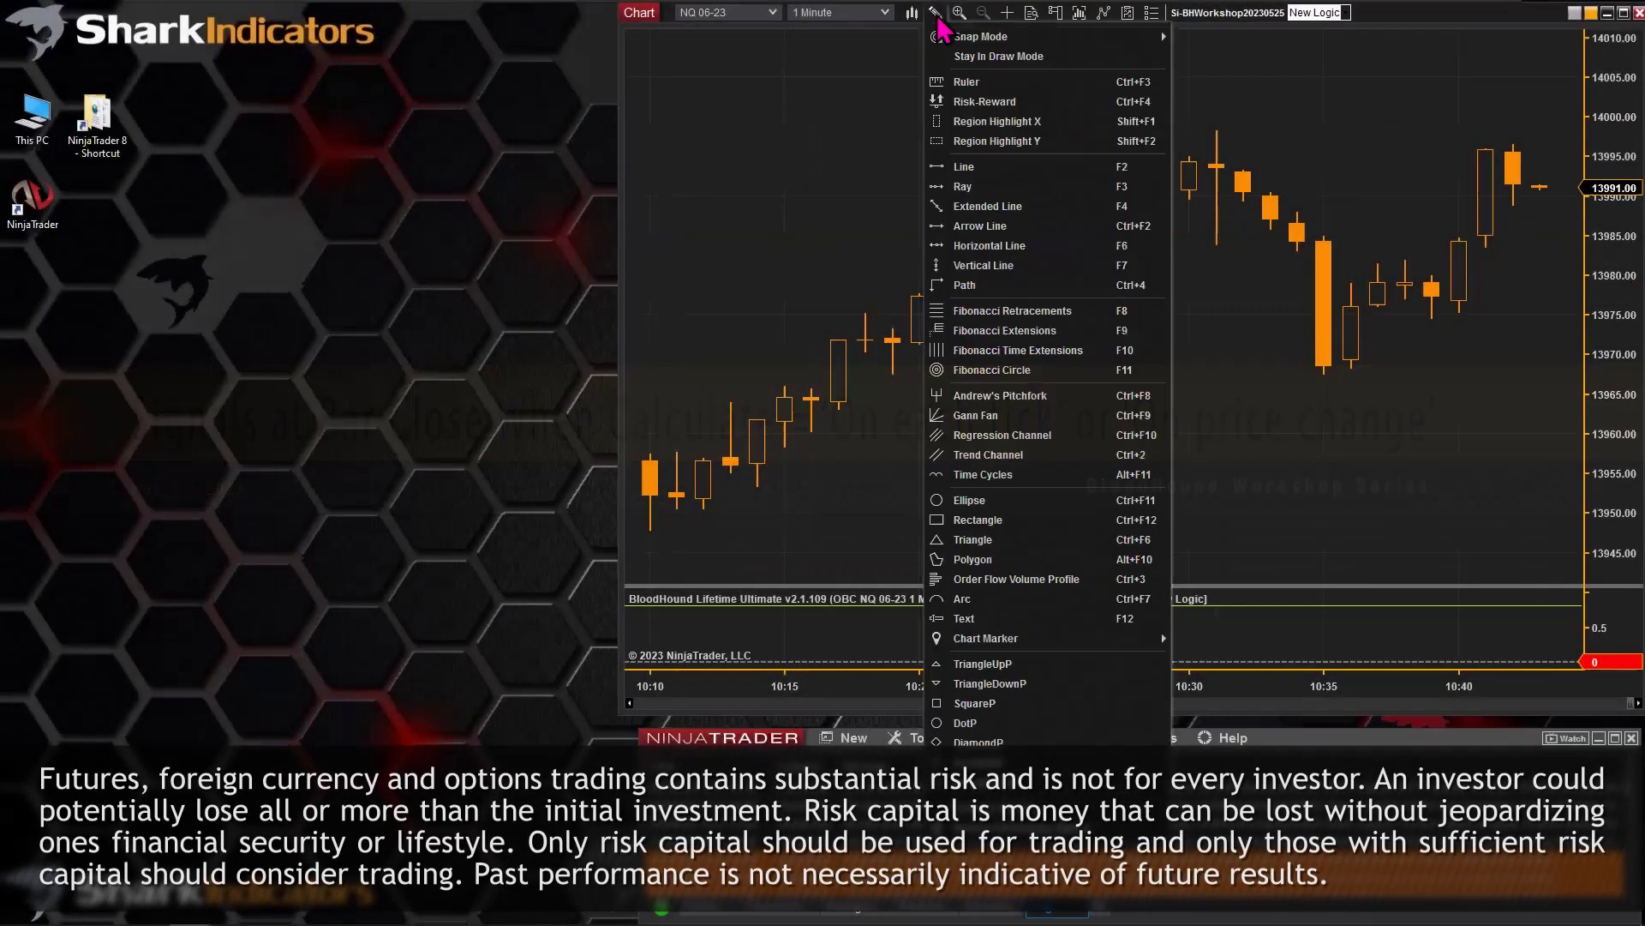
pyautogui.click(969, 227)
pyautogui.click(1450, 427)
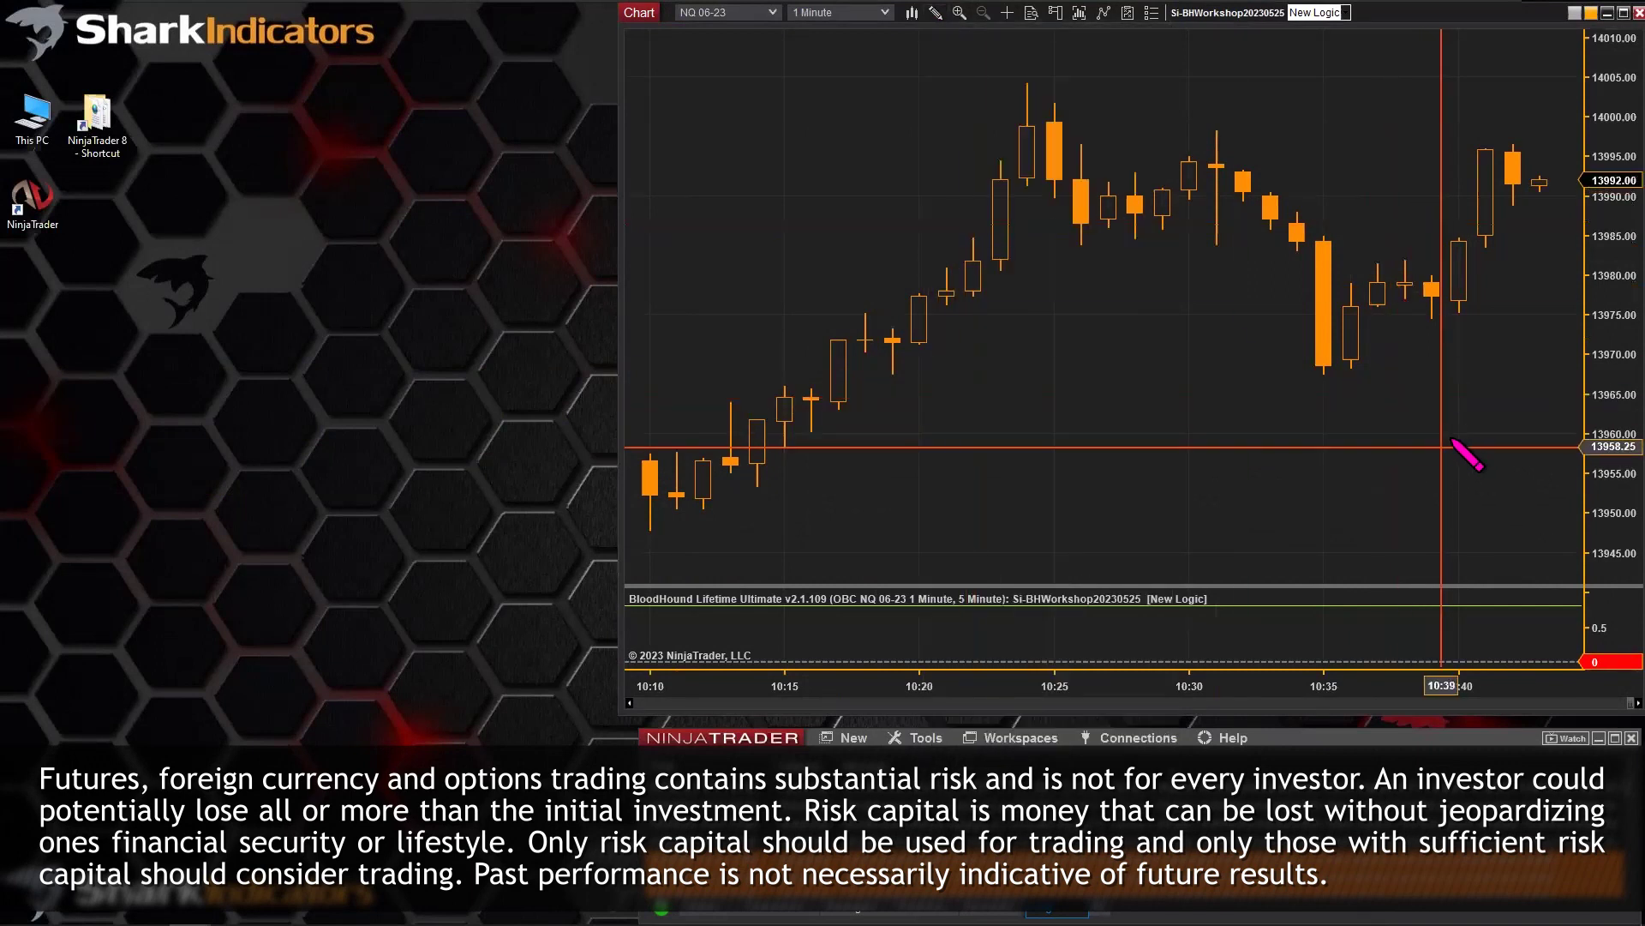
pyautogui.click(1517, 228)
# Fine-tune the arrow's height near the latest bar and dismiss its options menu.
pyautogui.moveTo(1514, 257); pyautogui.dragTo(1523, 242)
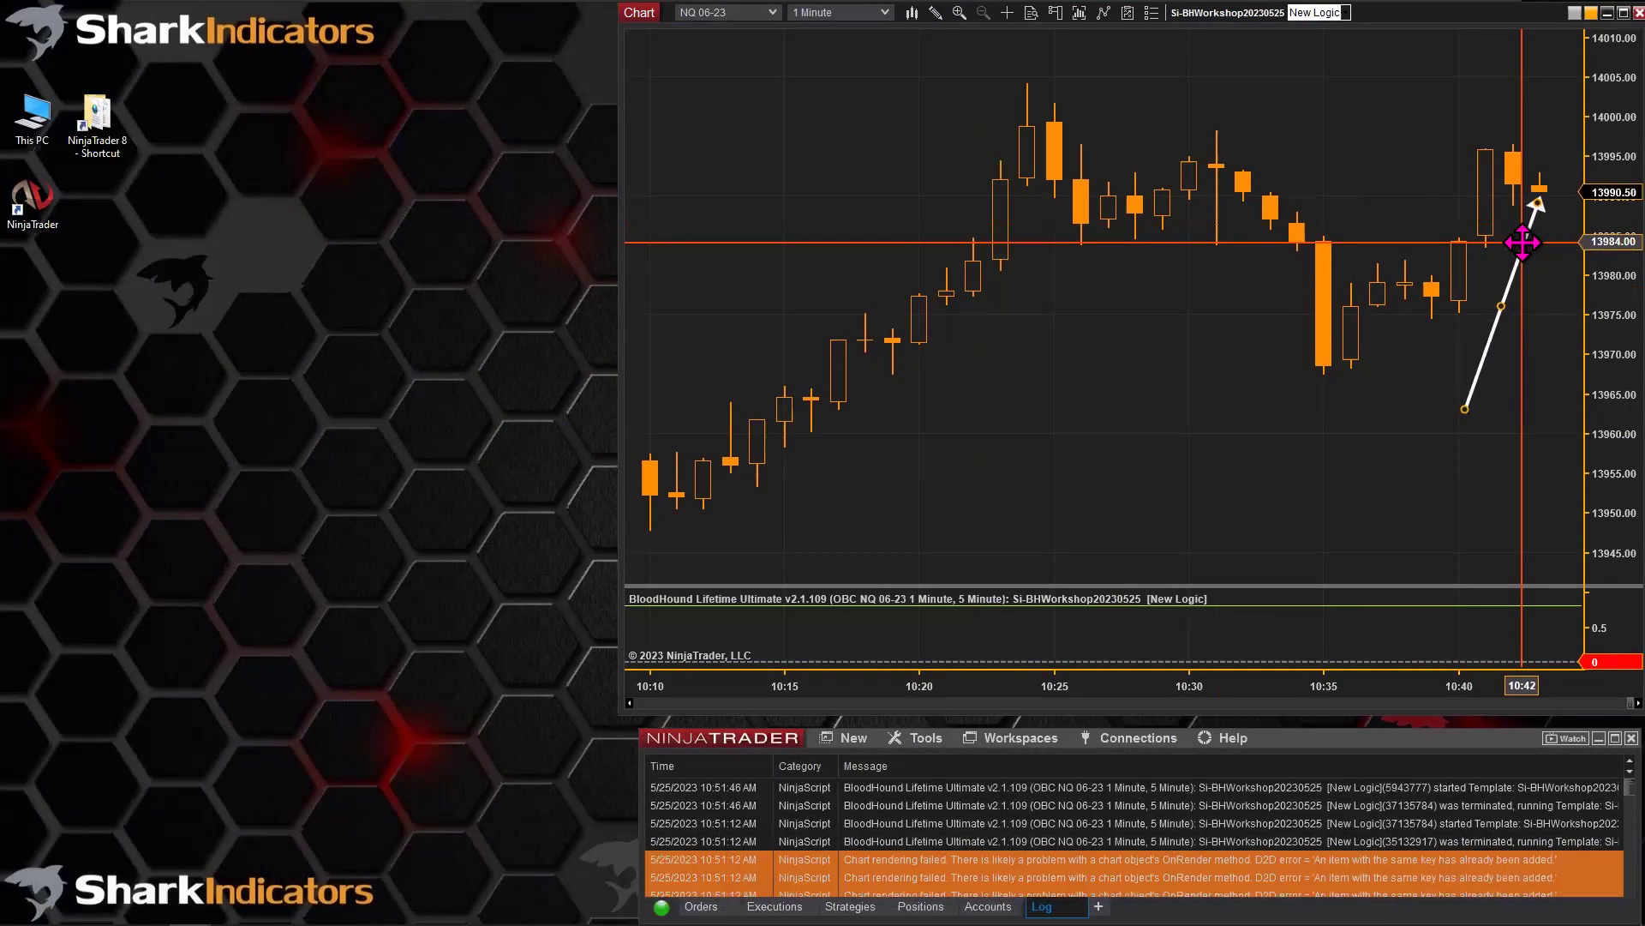
pyautogui.moveTo(1522, 243); pyautogui.dragTo(1523, 240)
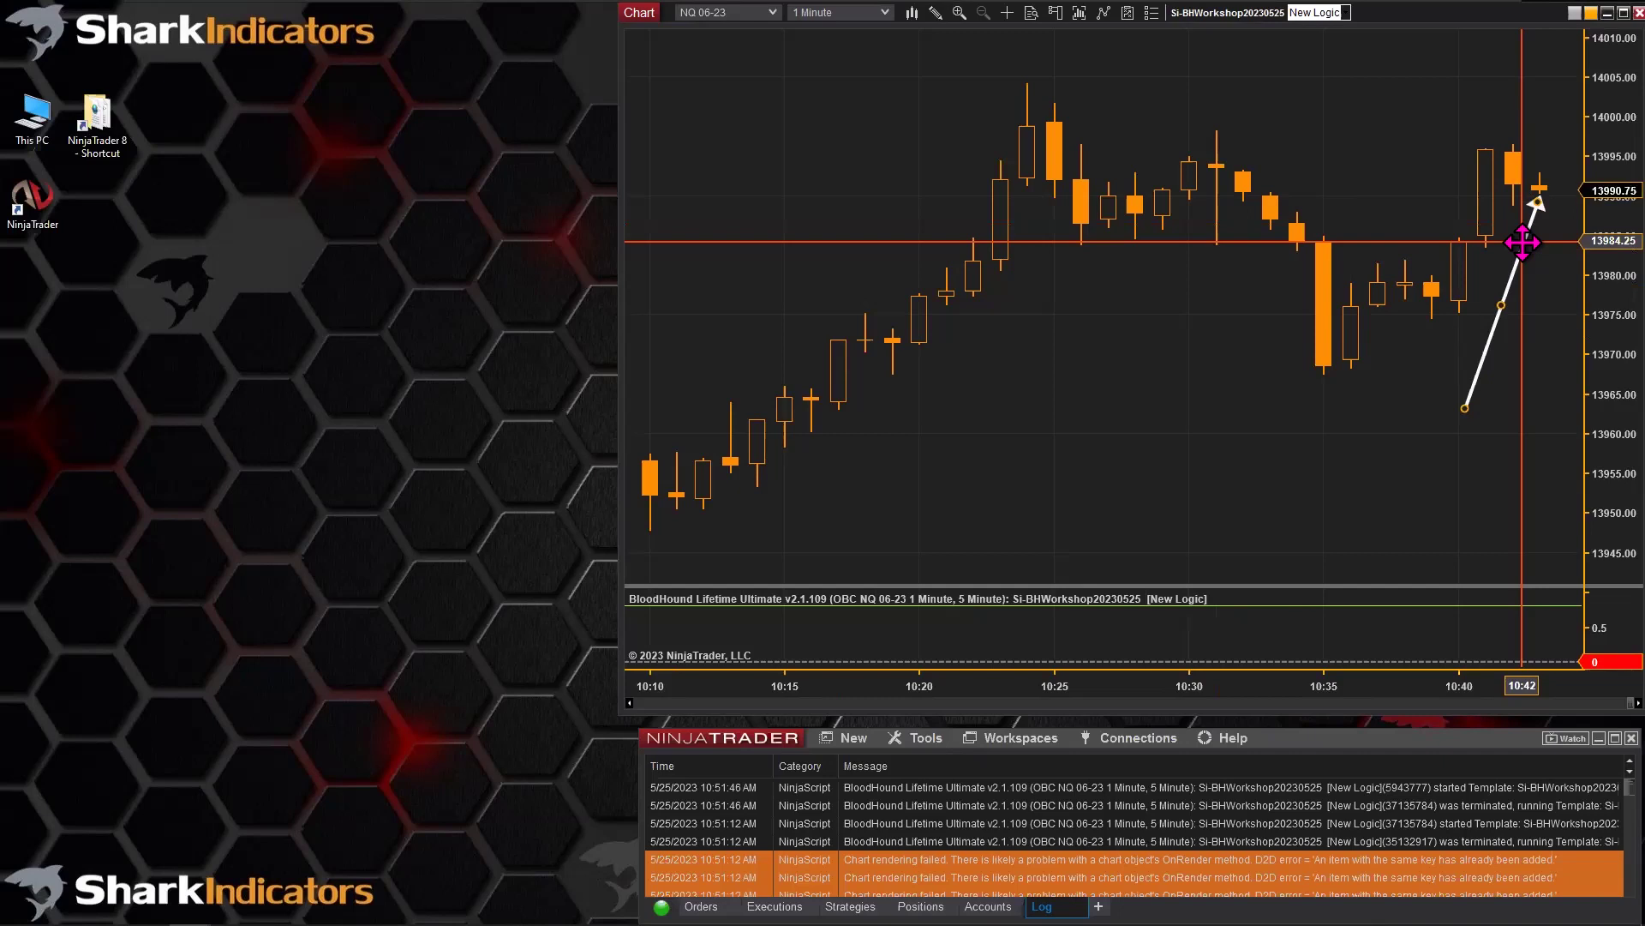
pyautogui.moveTo(1523, 243); pyautogui.dragTo(1523, 253)
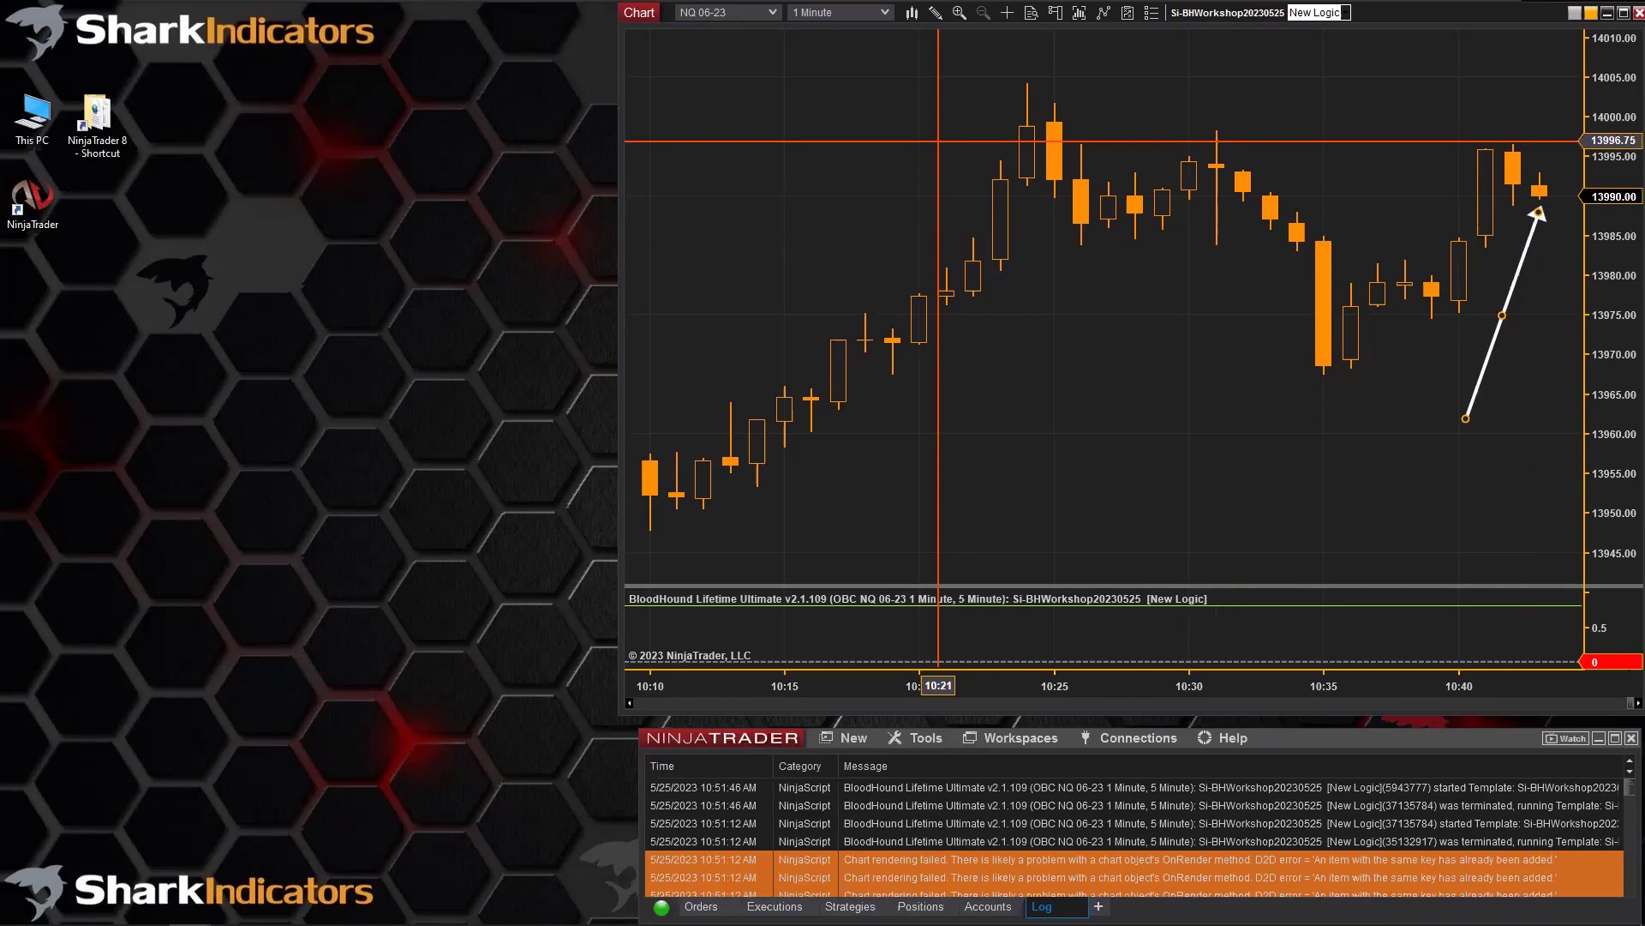
pyautogui.rightClick(940, 113)
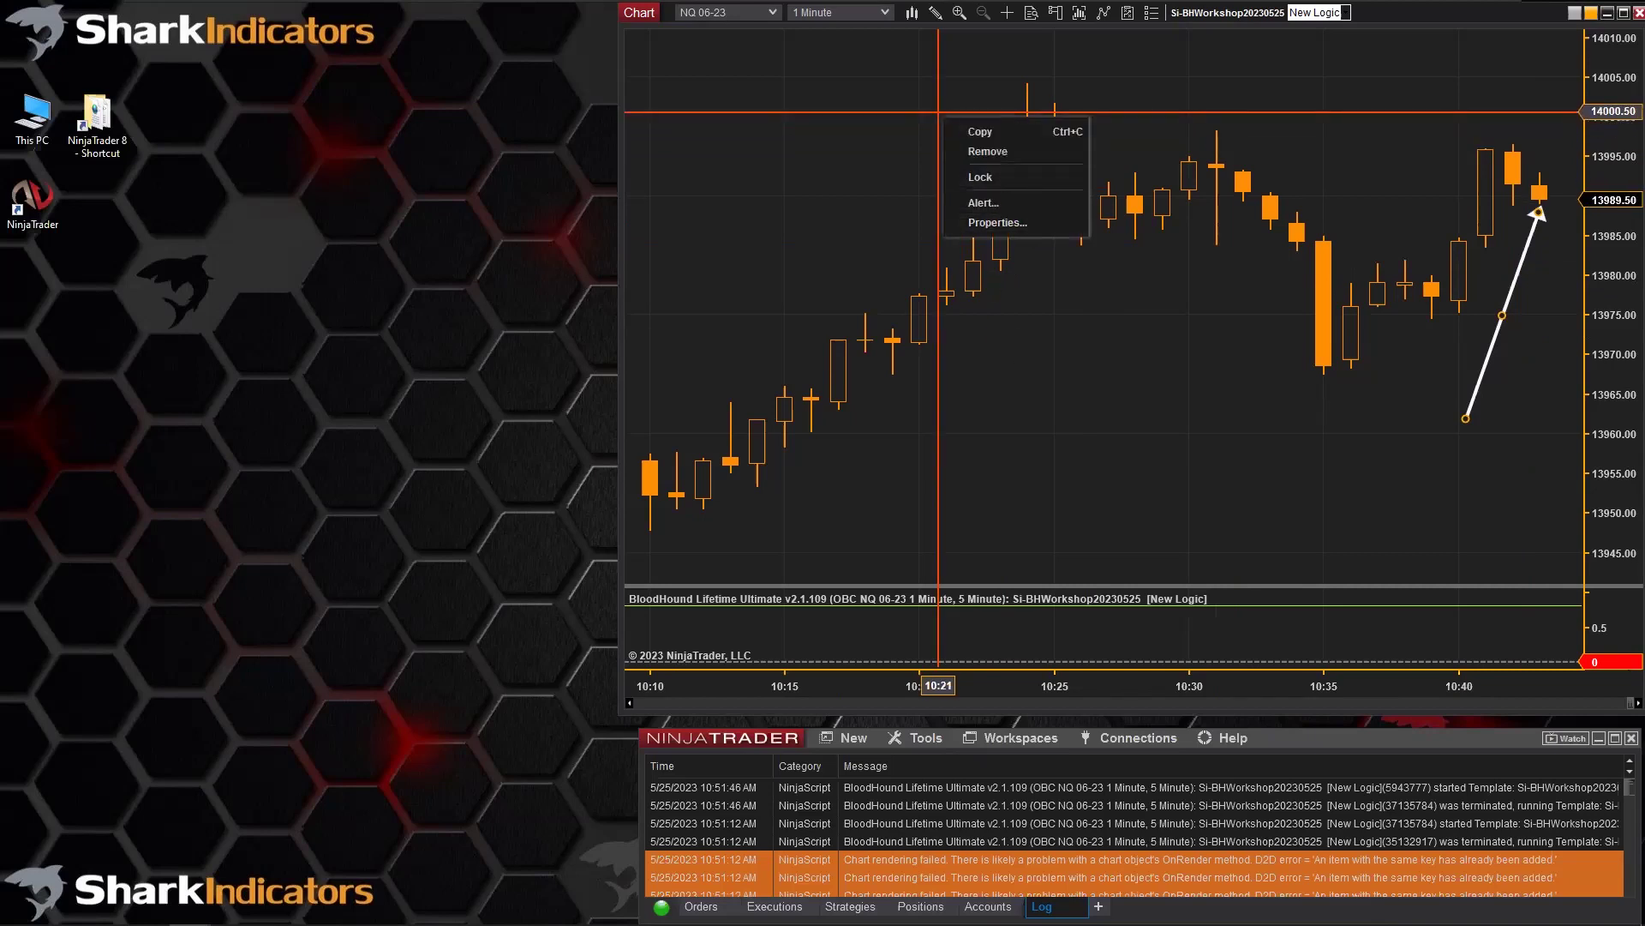
pyautogui.click(1040, 349)
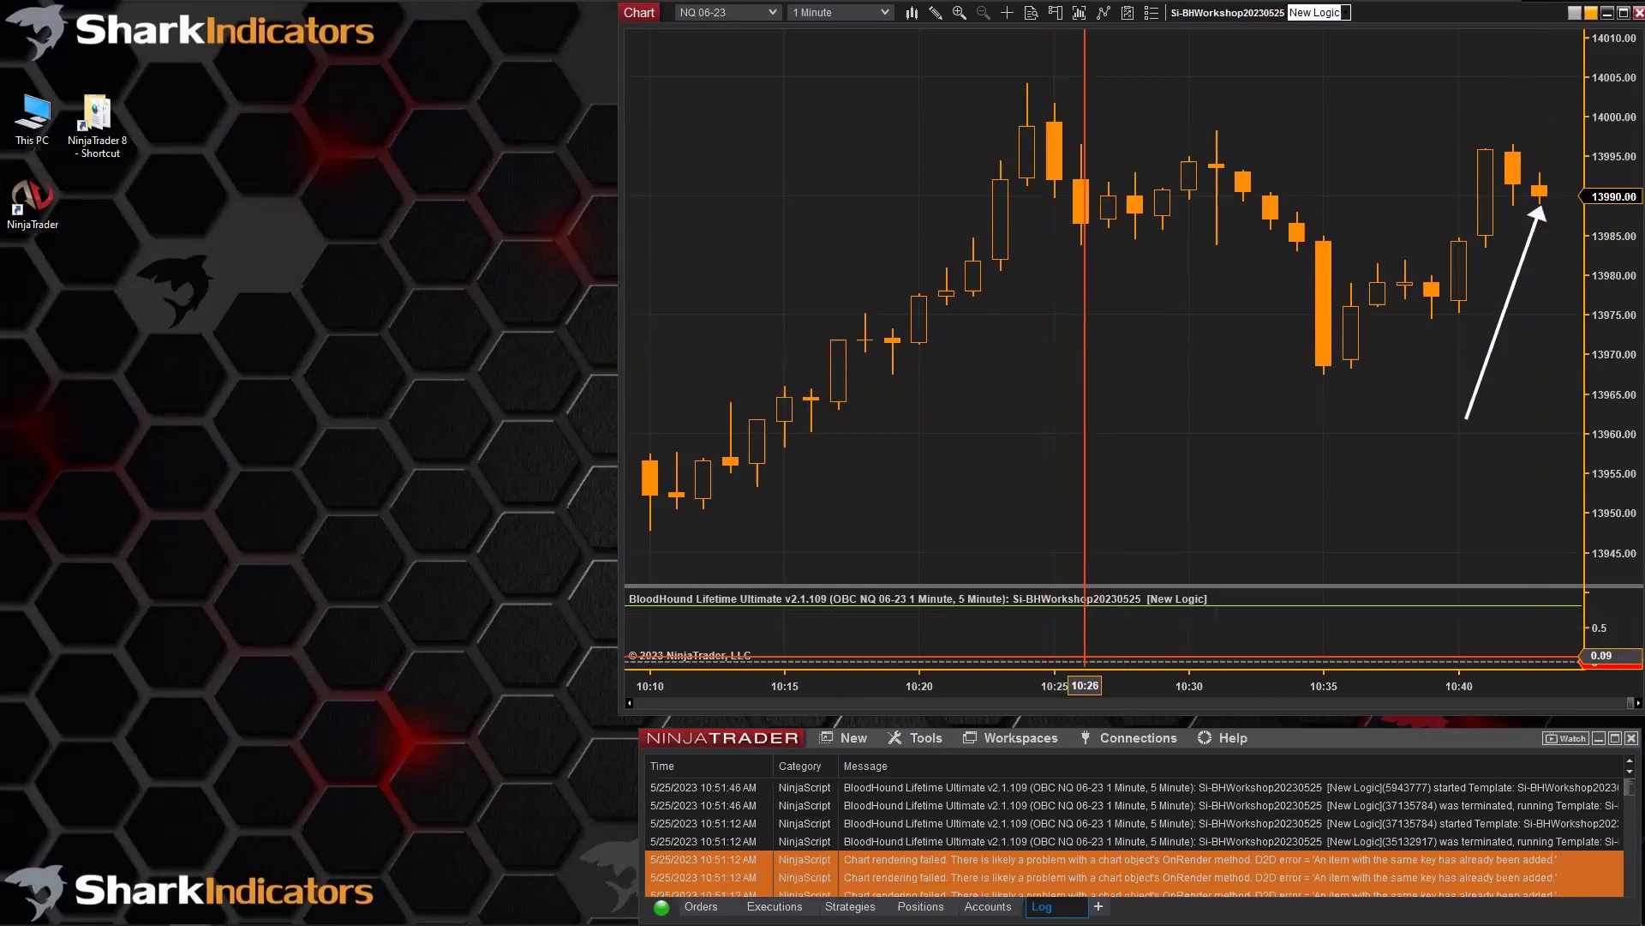
# Open the BloodHound indicator's settings and narrow the window beside the chart.
pyautogui.doubleClick(1077, 662)
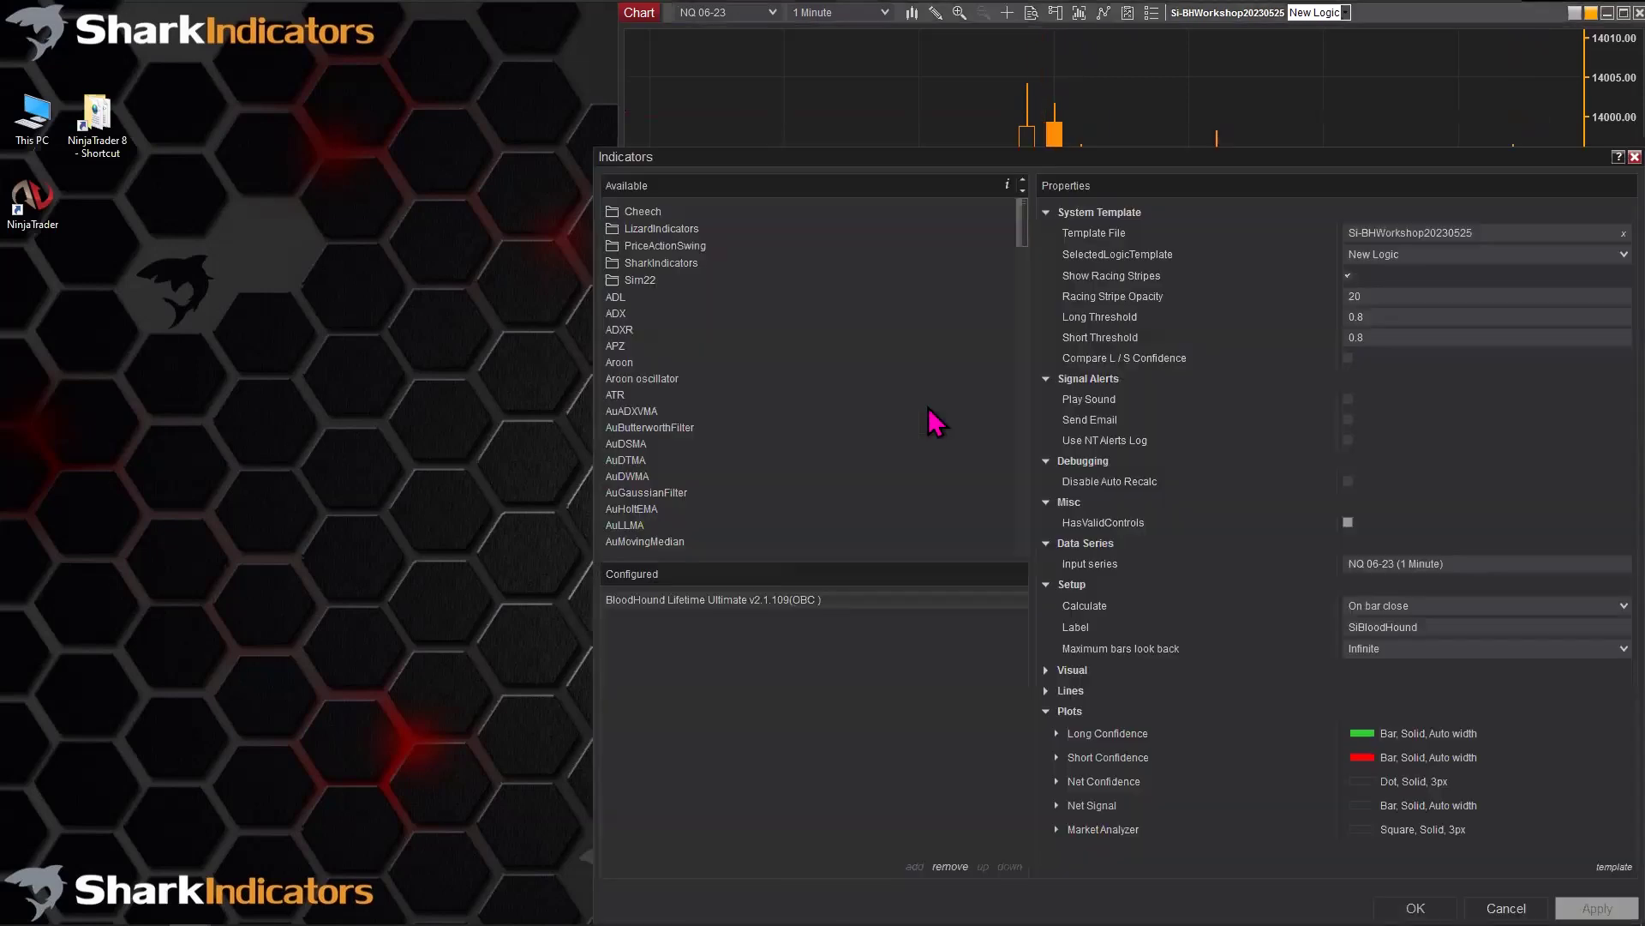
pyautogui.moveTo(943, 164); pyautogui.dragTo(641, 50)
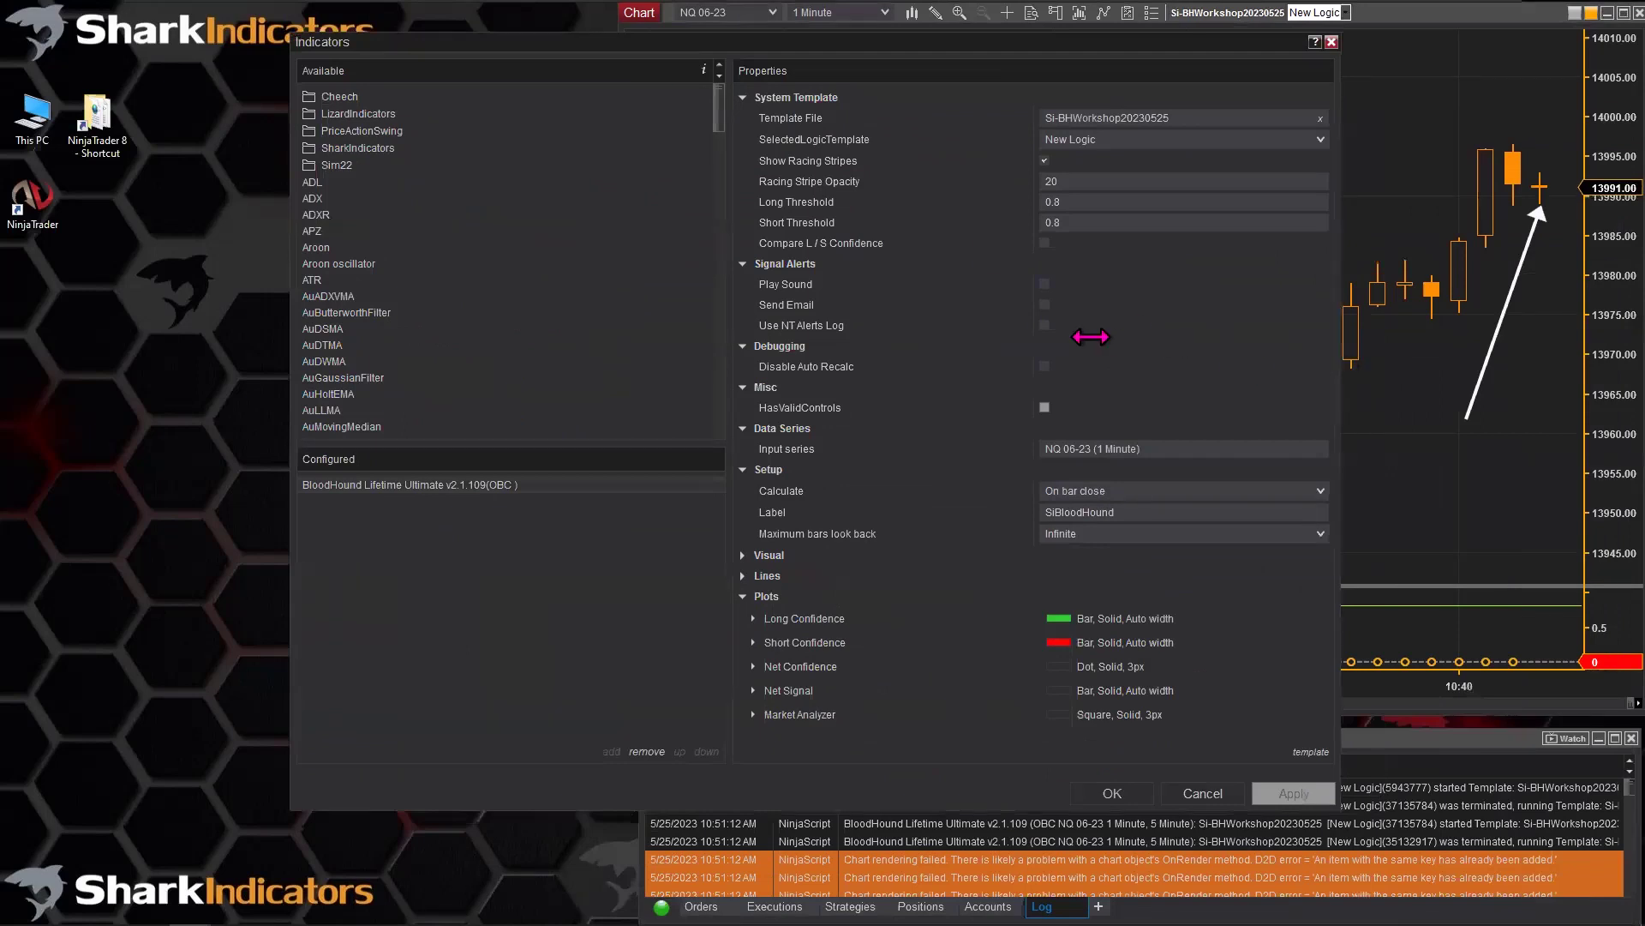
pyautogui.moveTo(1090, 337); pyautogui.dragTo(1014, 334)
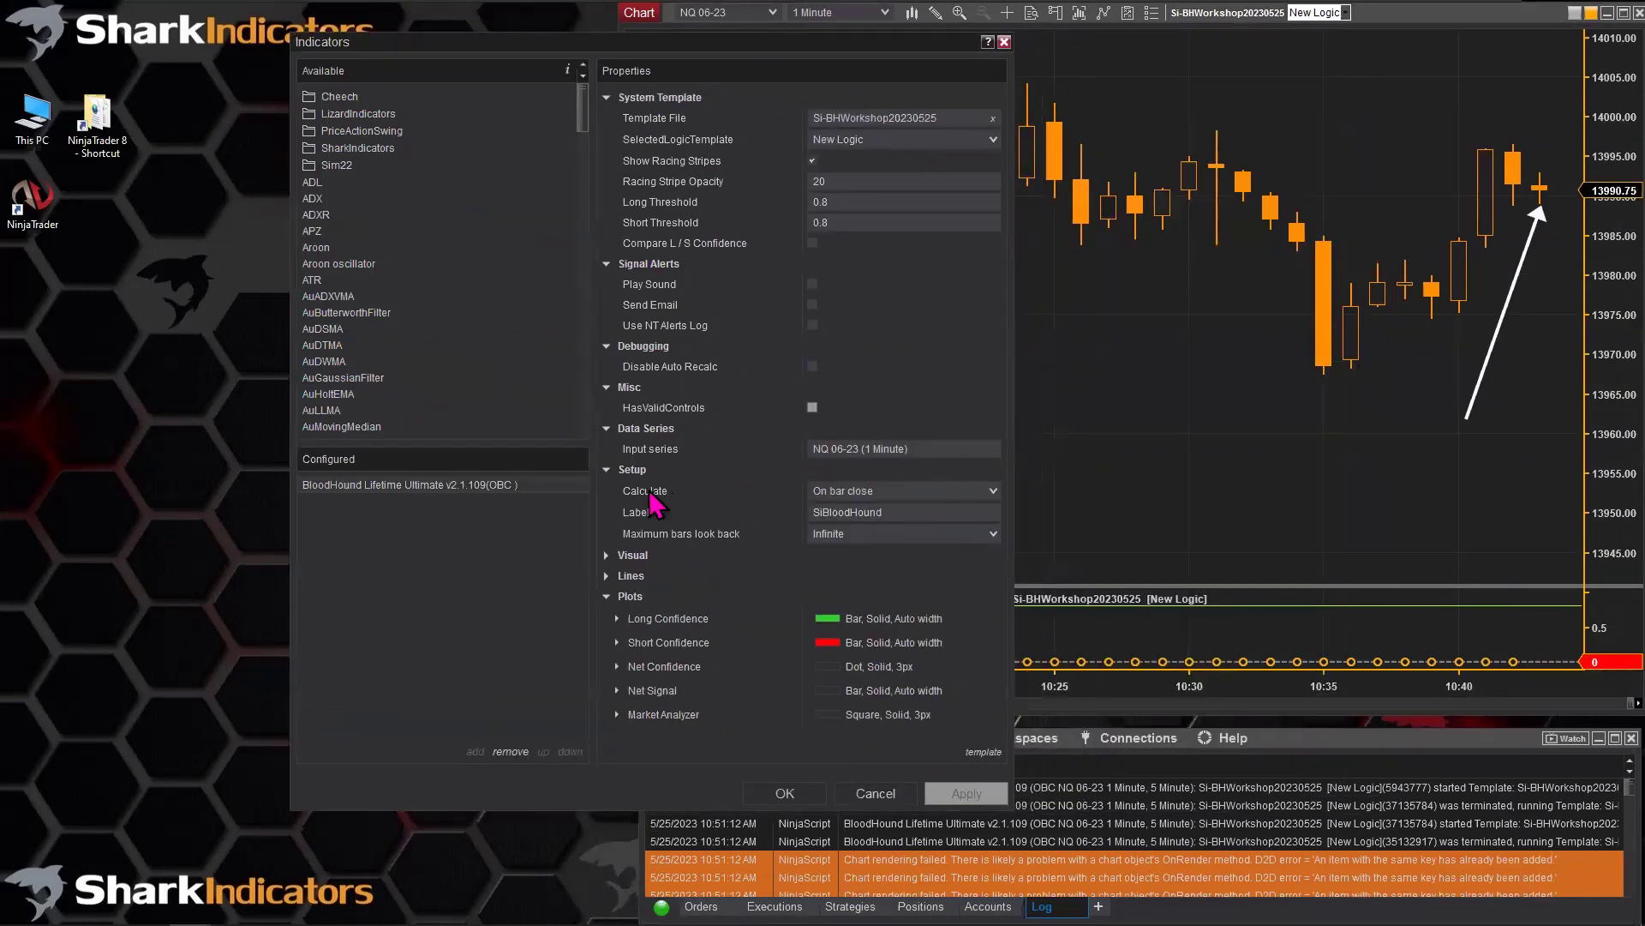
# Cycle the Calculate setting through On each tick, On price change and On bar close.
pyautogui.click(877, 490)
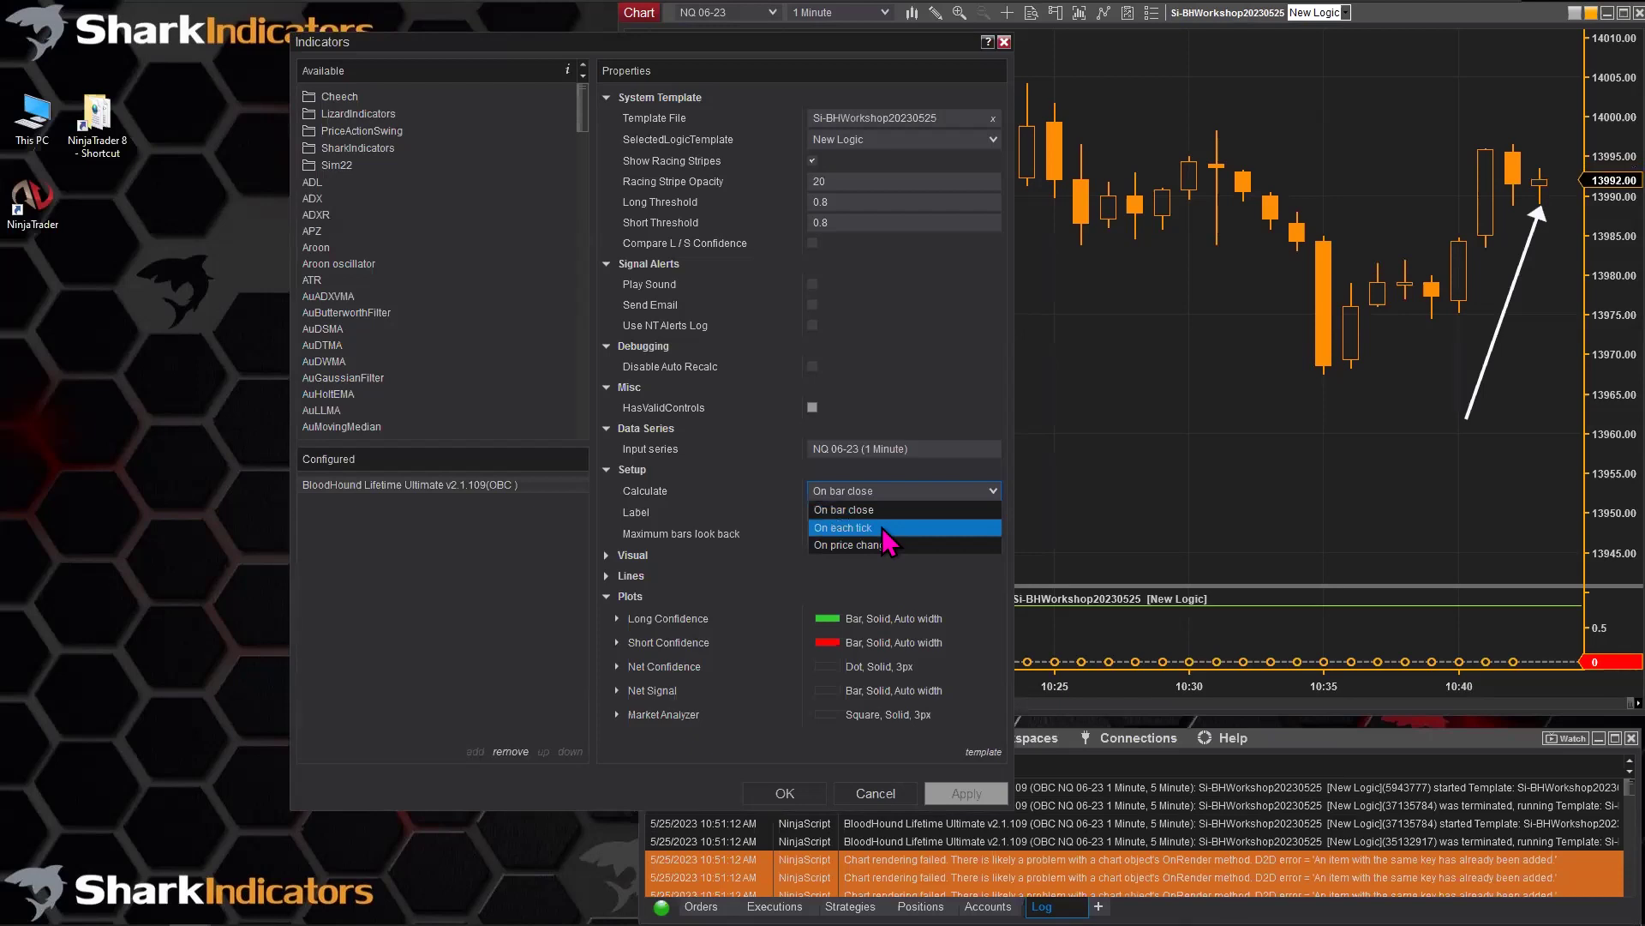
pyautogui.click(882, 527)
pyautogui.click(878, 493)
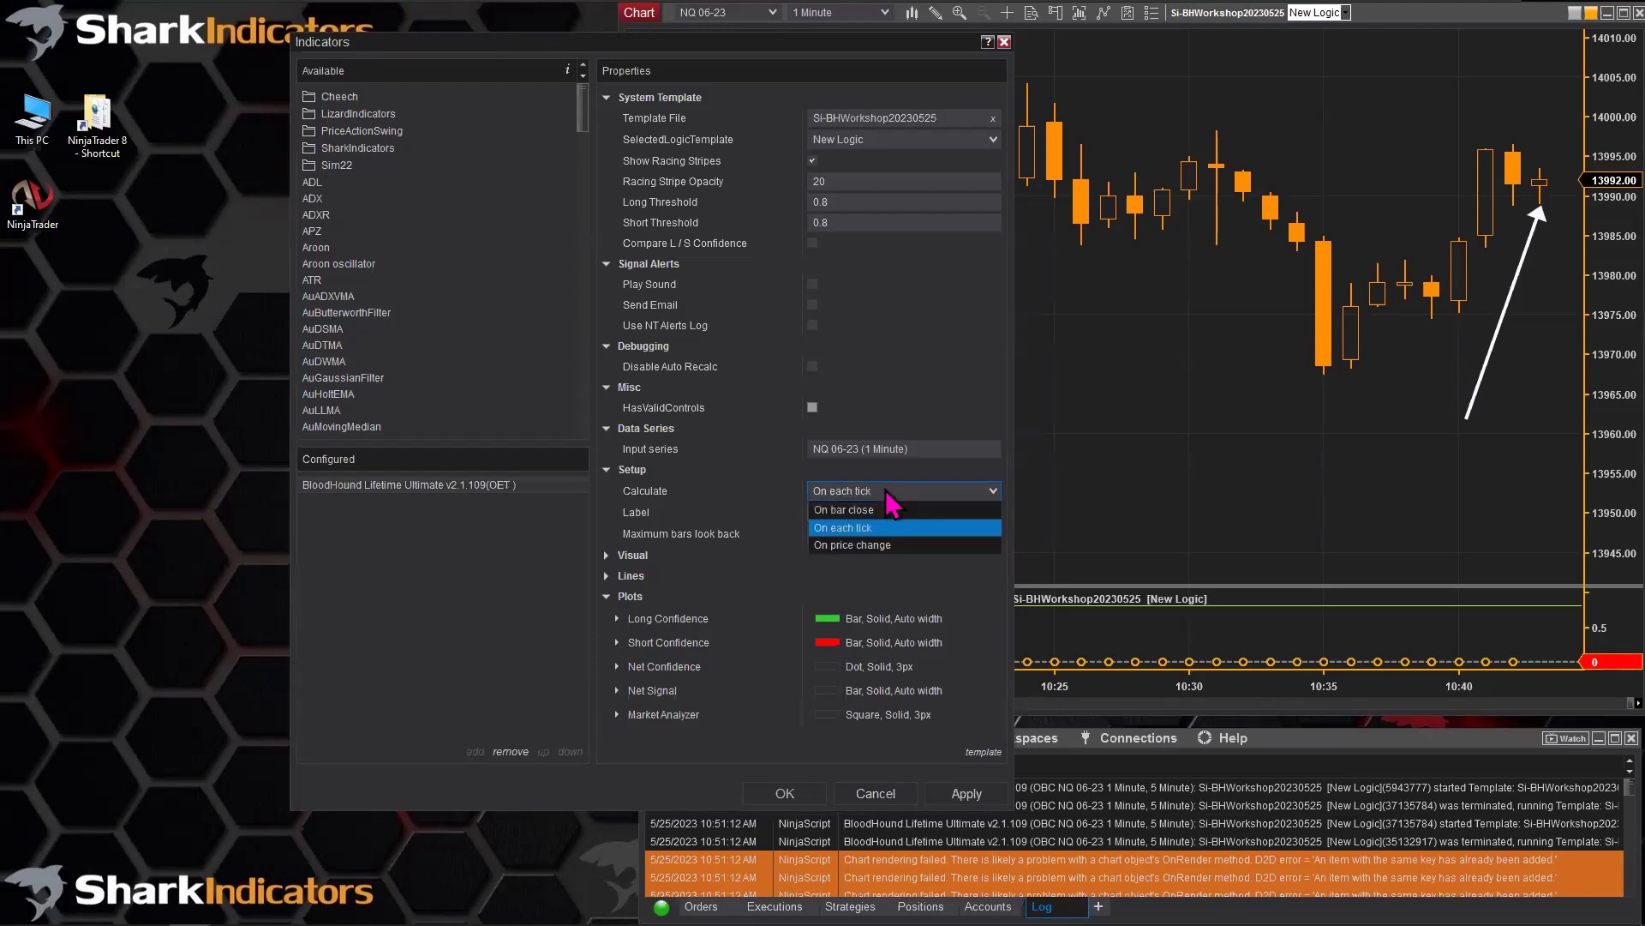
pyautogui.click(879, 546)
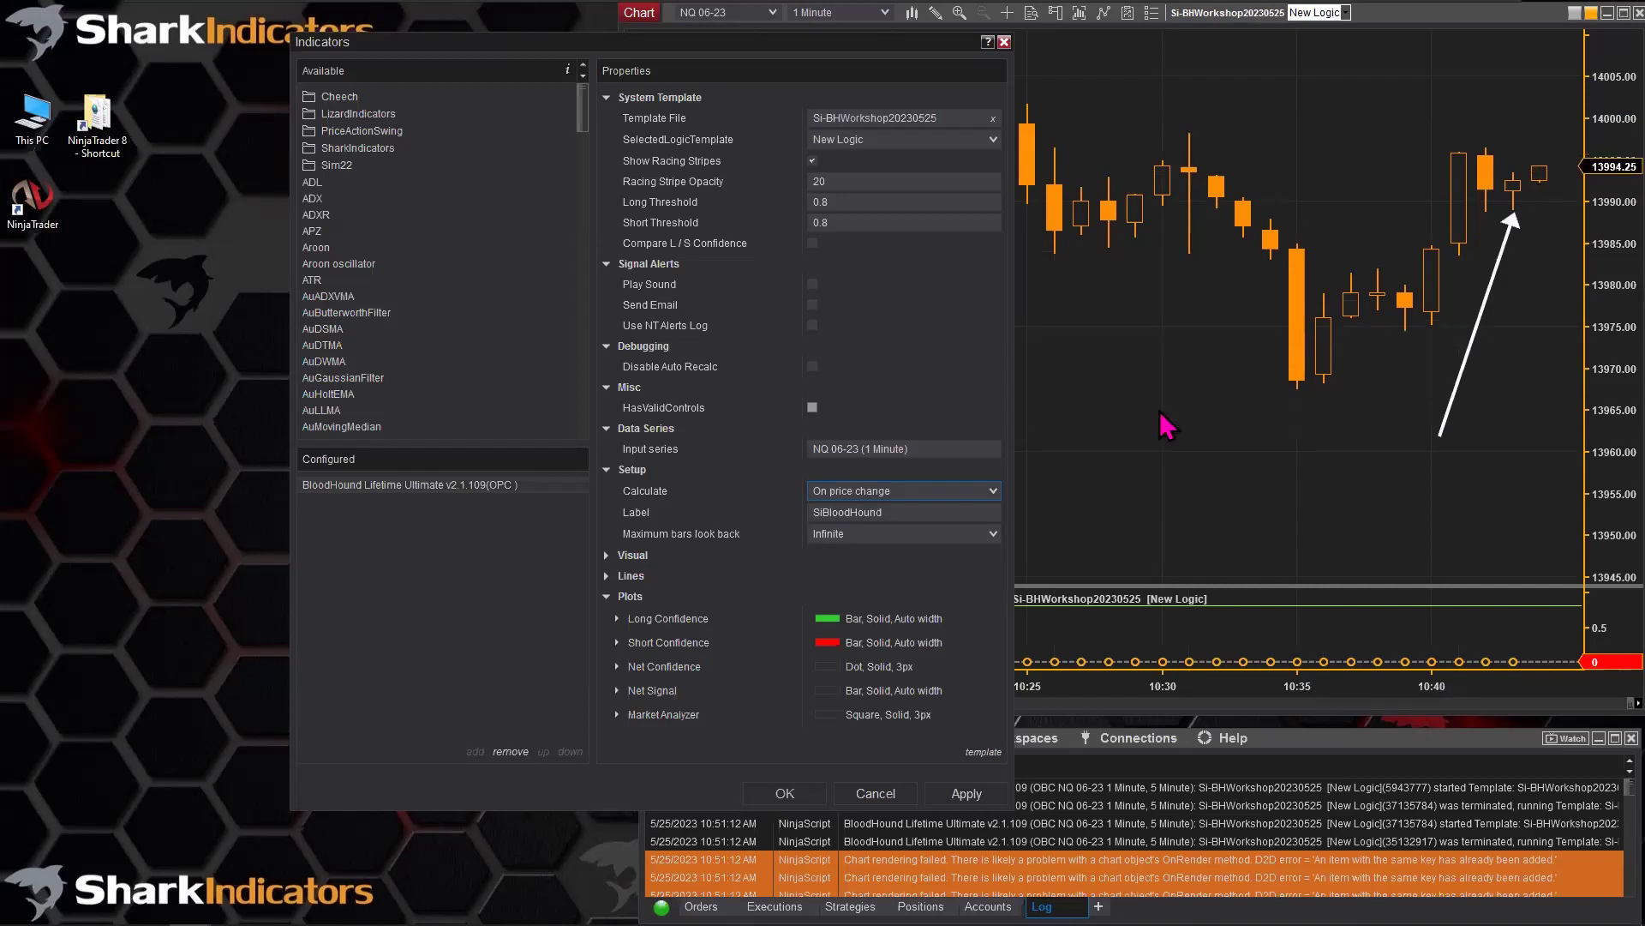
pyautogui.click(992, 492)
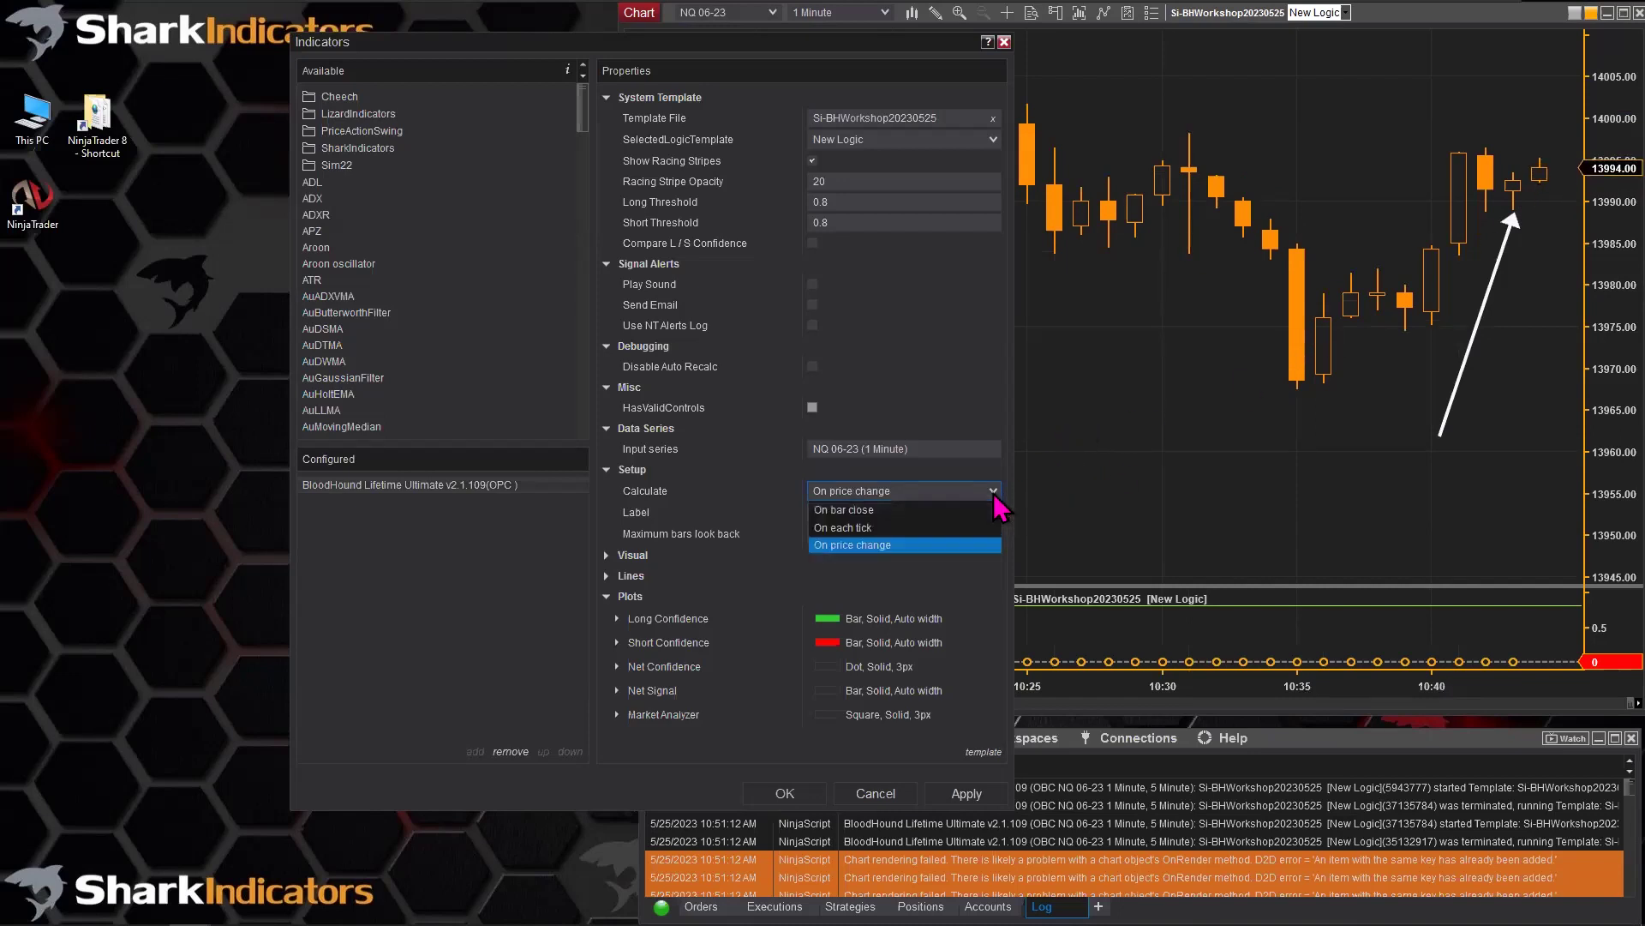
pyautogui.click(866, 510)
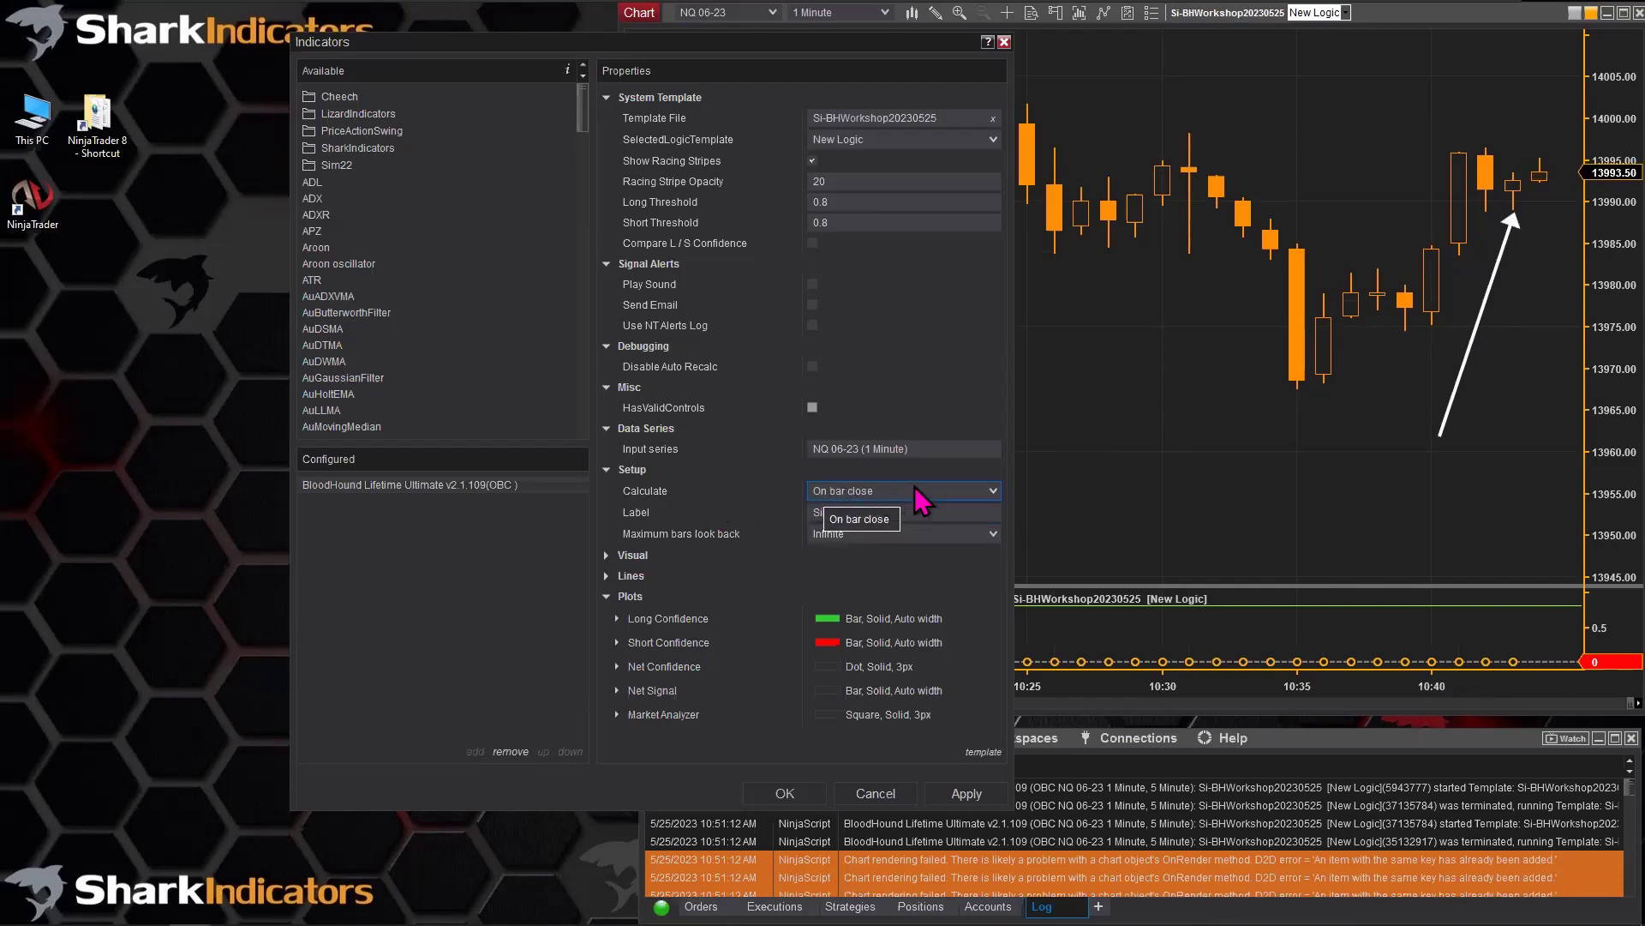
pyautogui.click(886, 487)
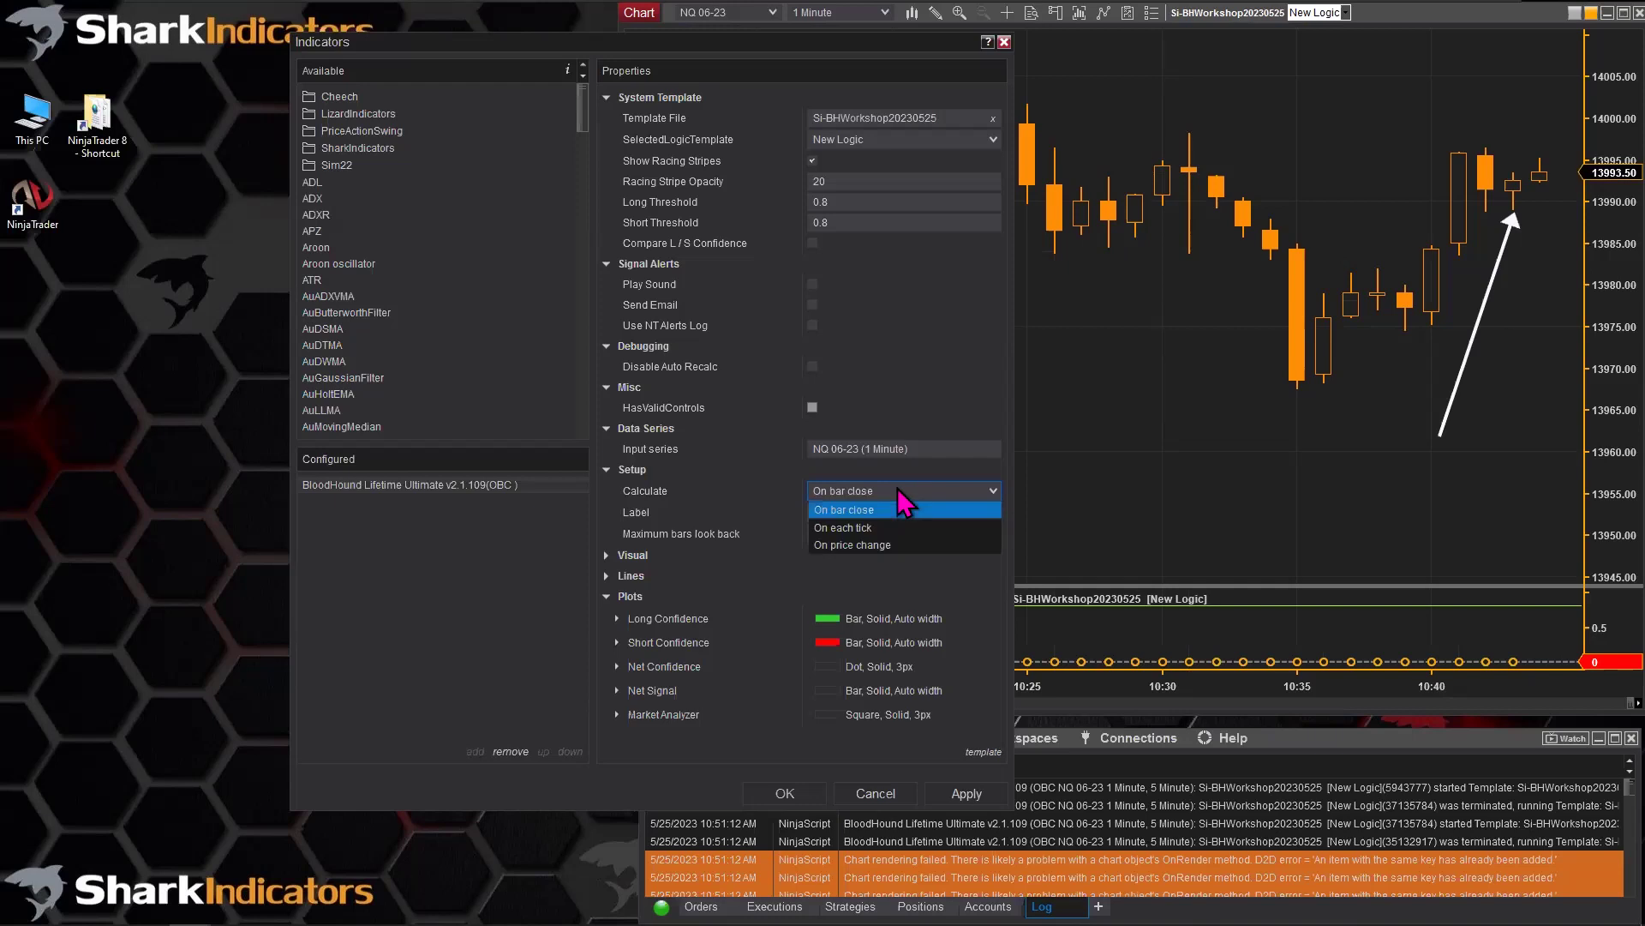
pyautogui.click(895, 548)
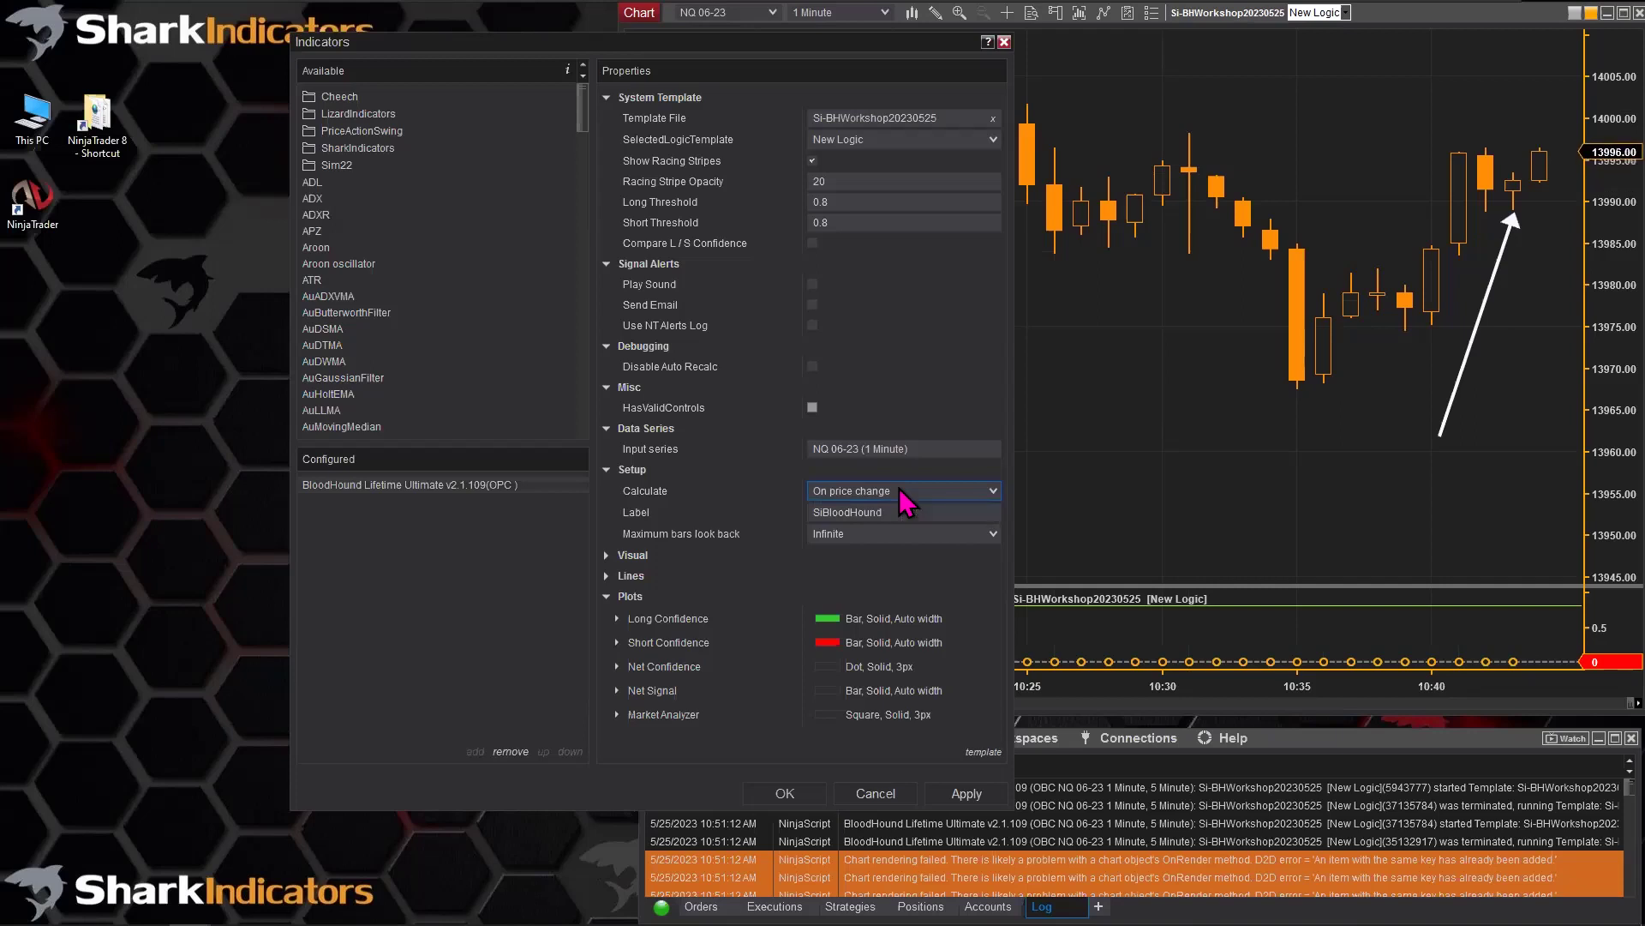
pyautogui.click(907, 494)
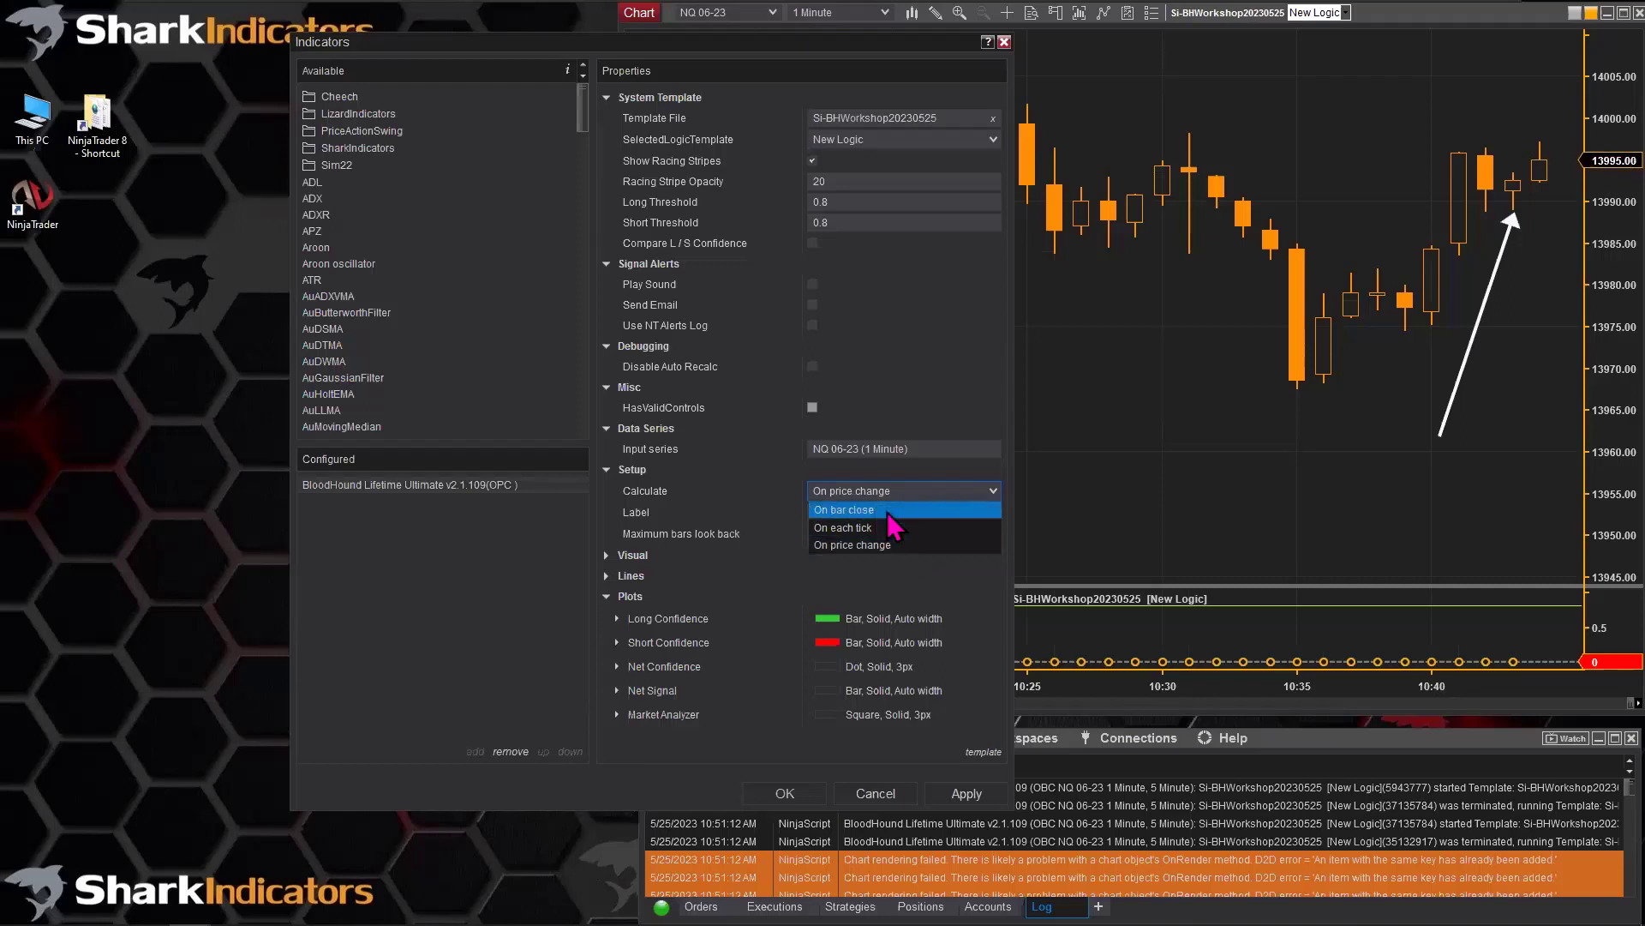
pyautogui.click(887, 512)
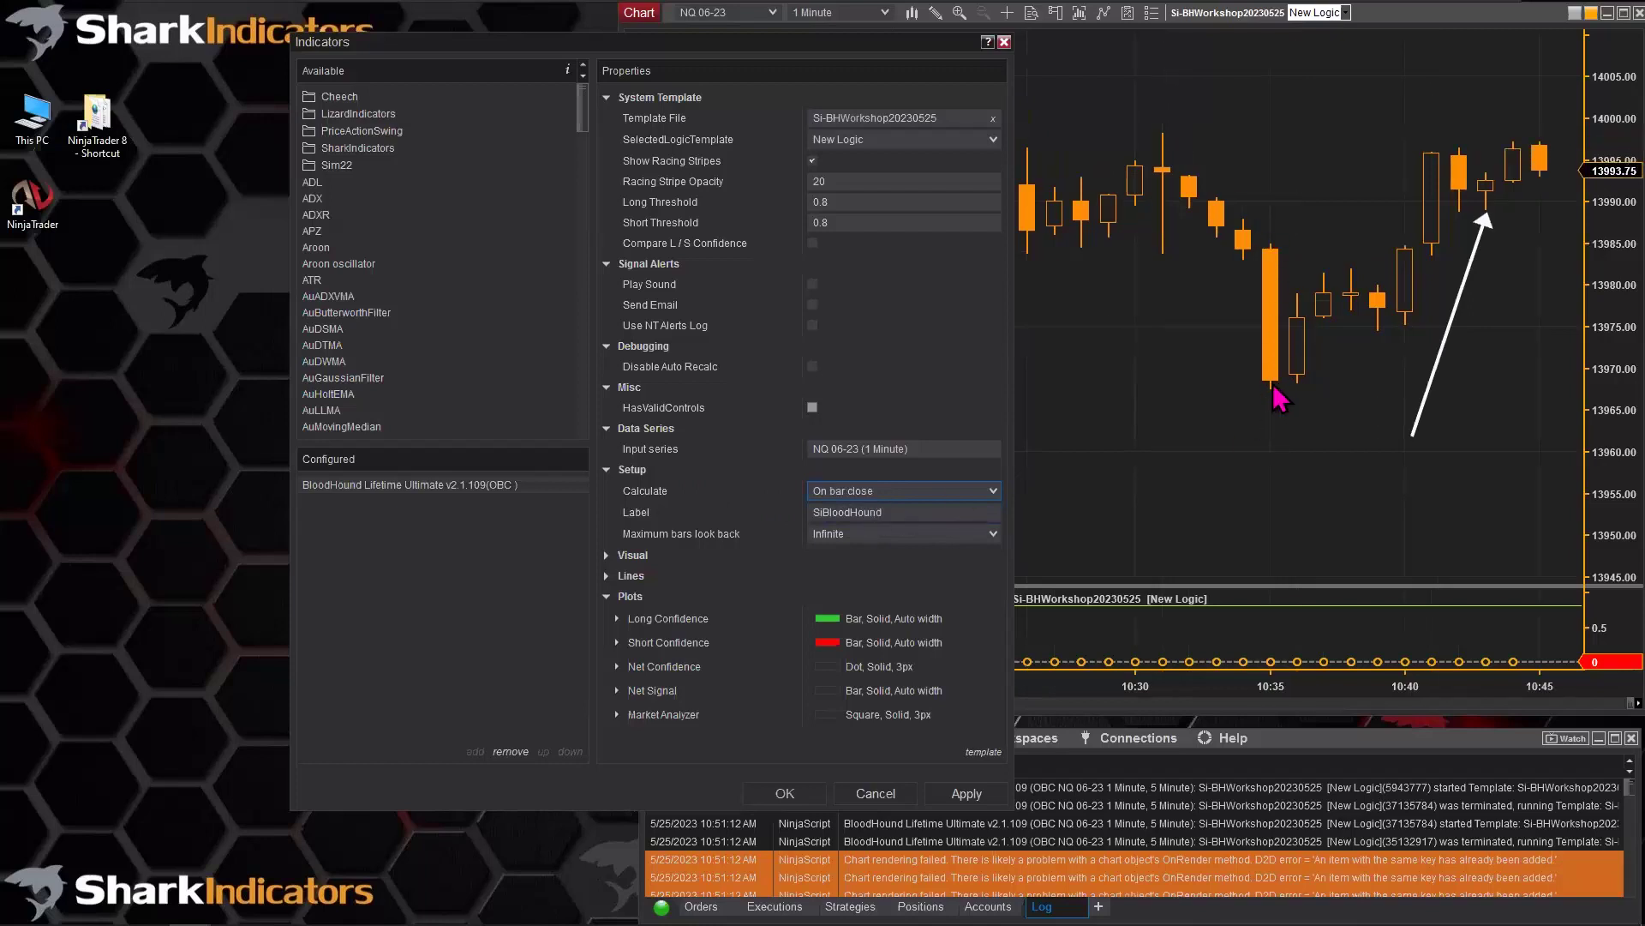
pyautogui.click(894, 486)
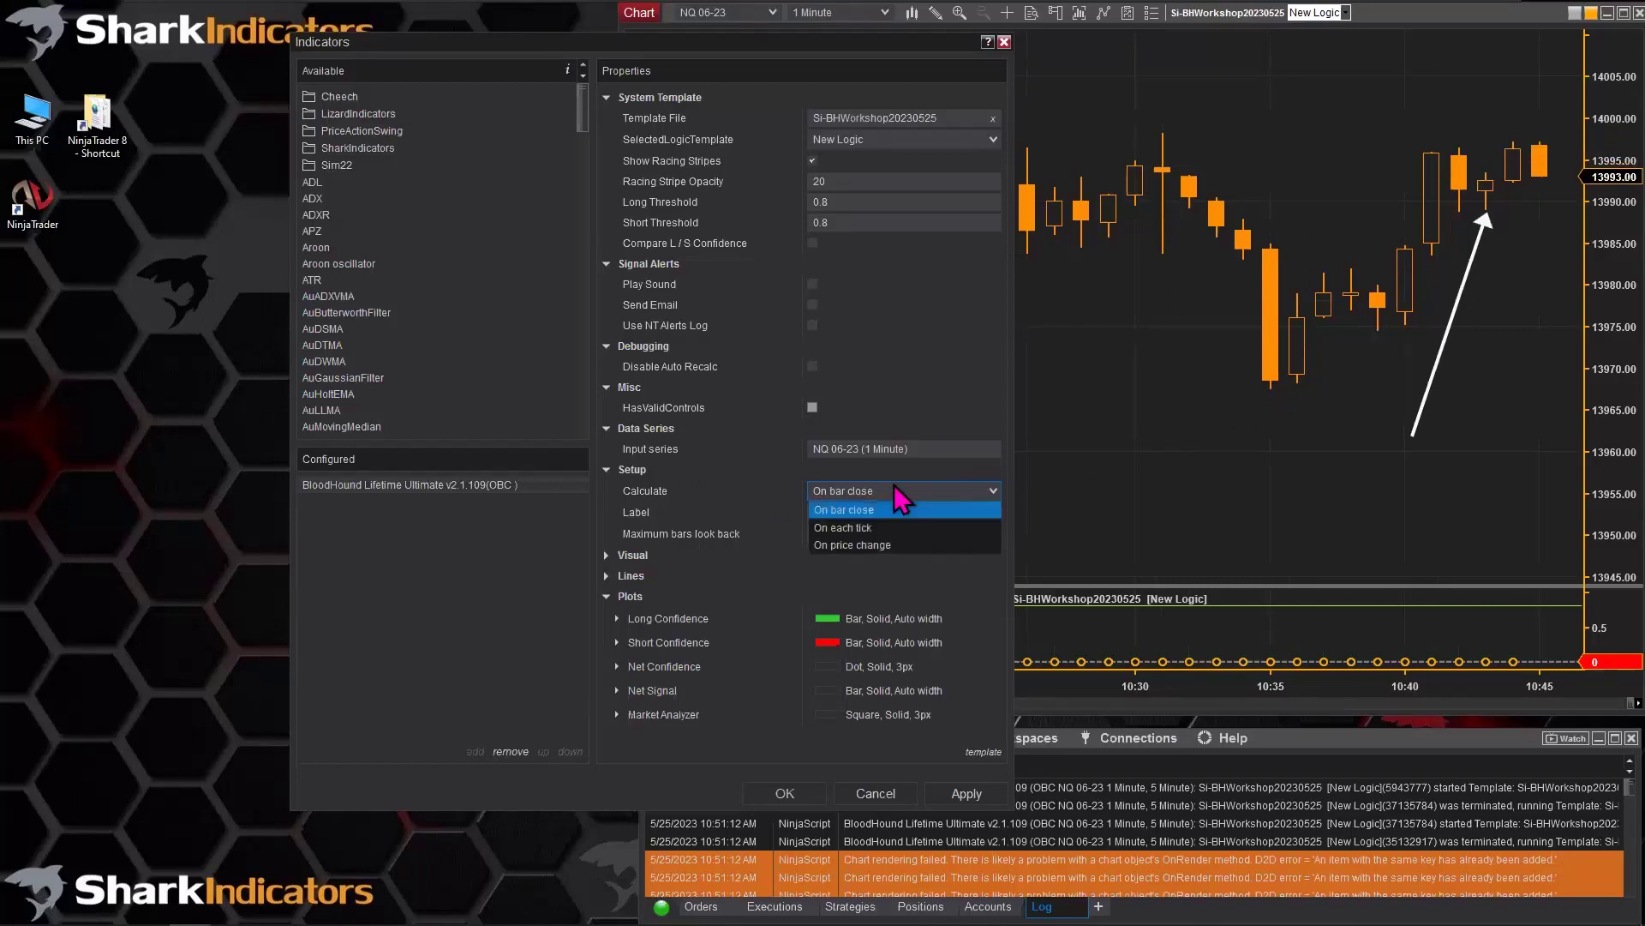
pyautogui.click(892, 548)
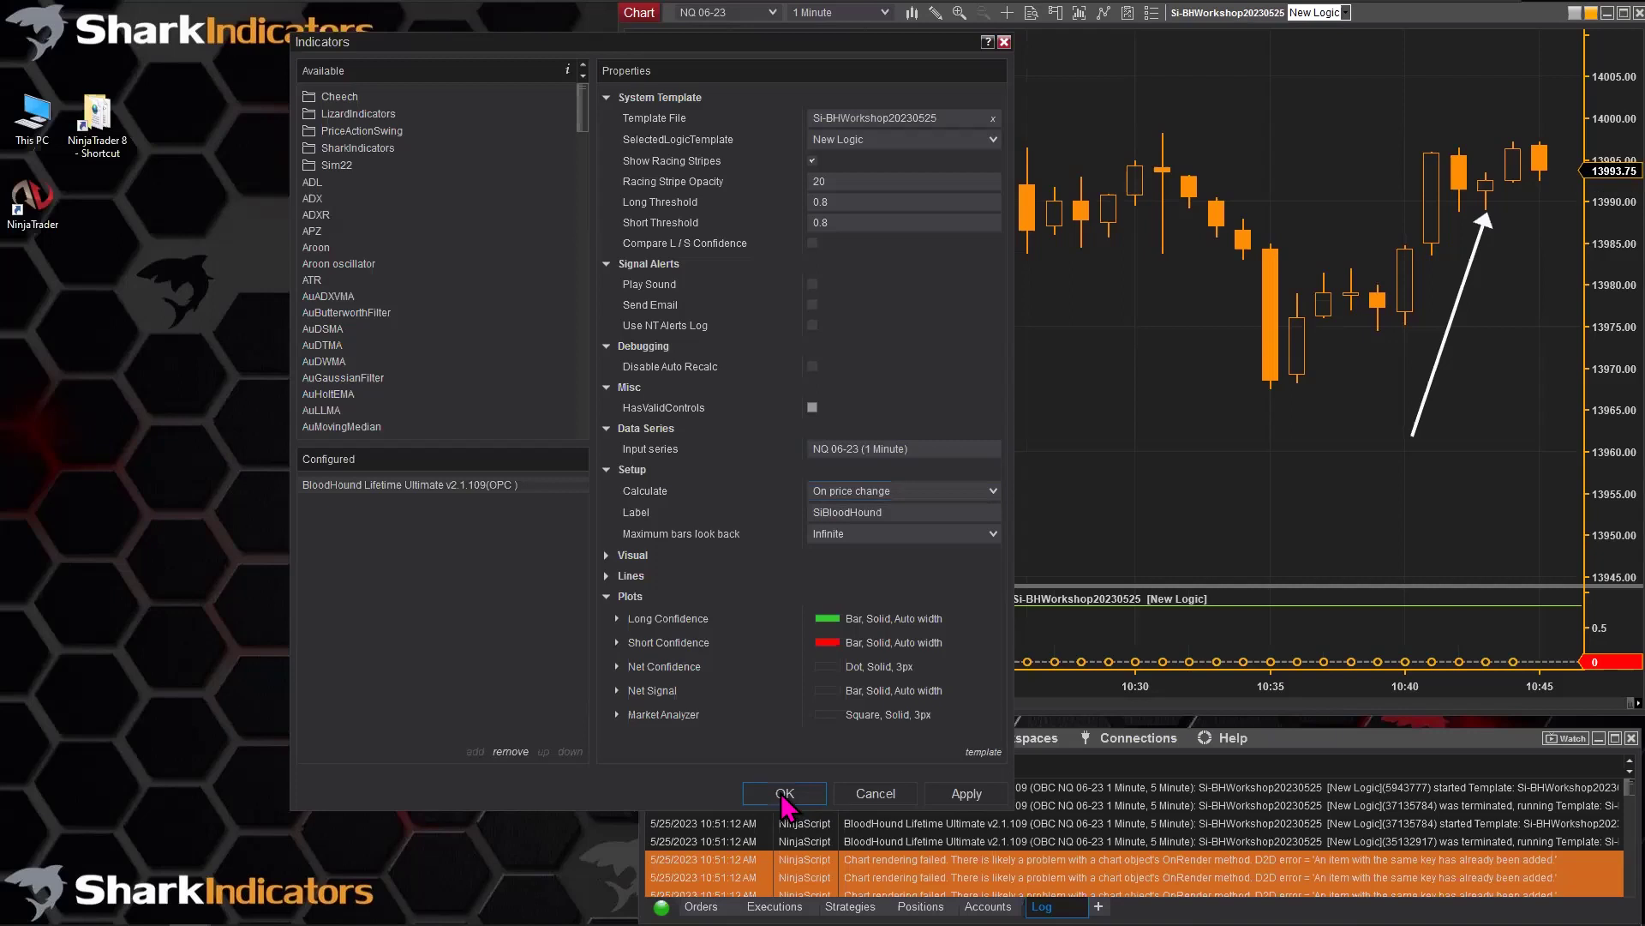
# Close the indicator settings and add an Inflection solver wired into the Result node.
pyautogui.click(785, 795)
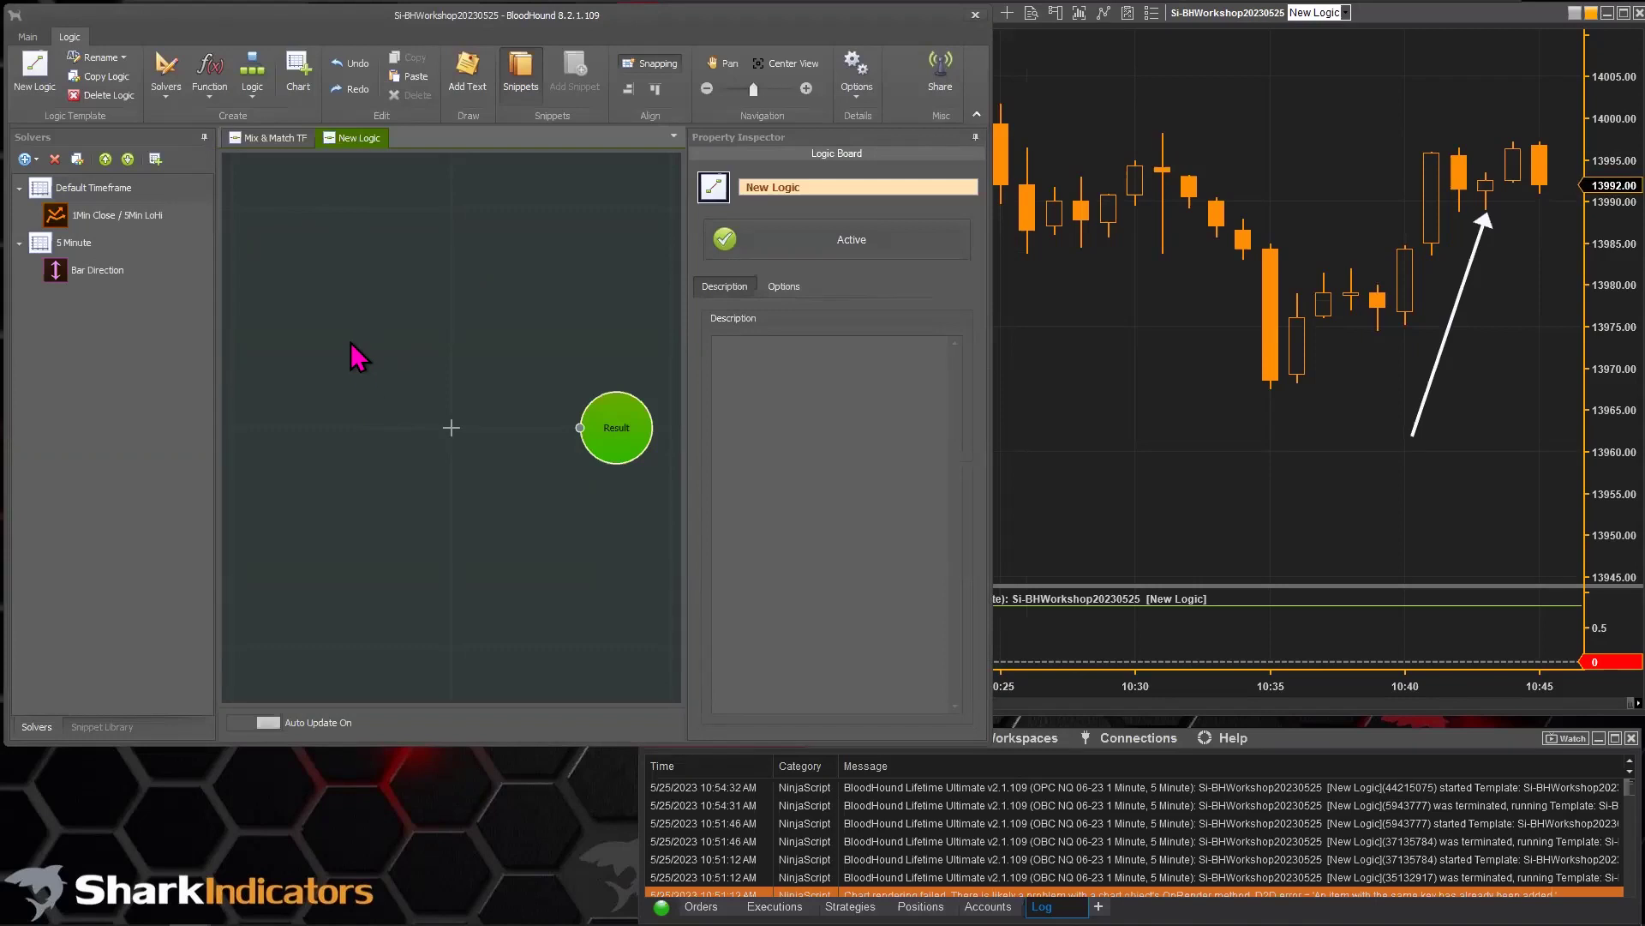
pyautogui.rightClick(343, 305)
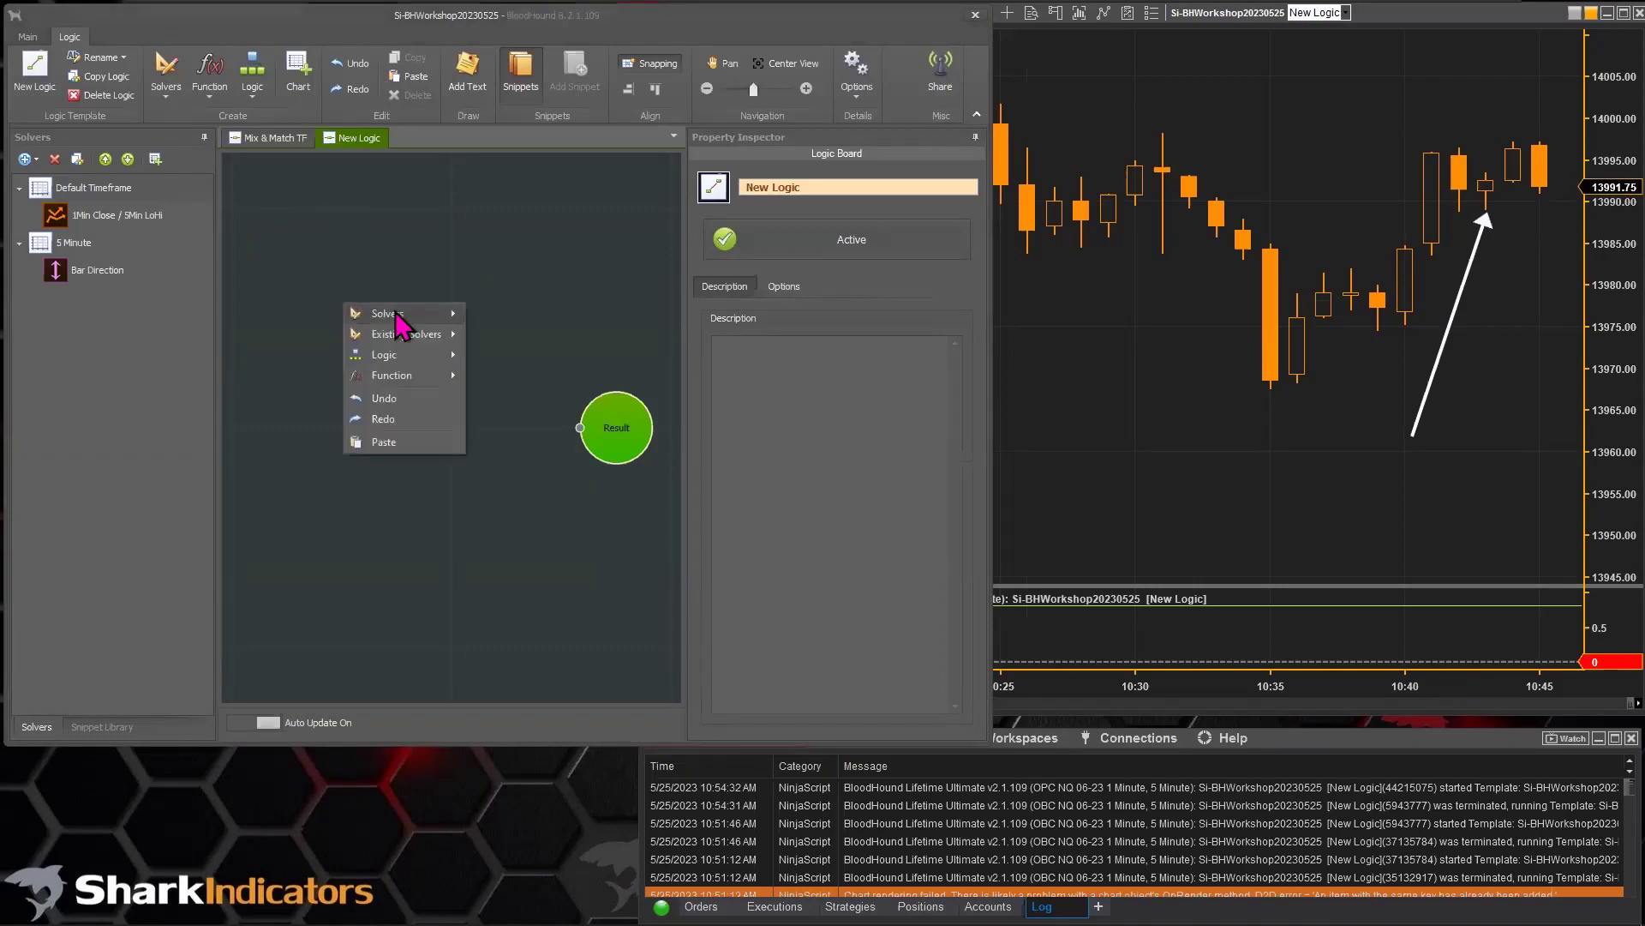
pyautogui.moveTo(398, 316)
pyautogui.moveTo(545, 316)
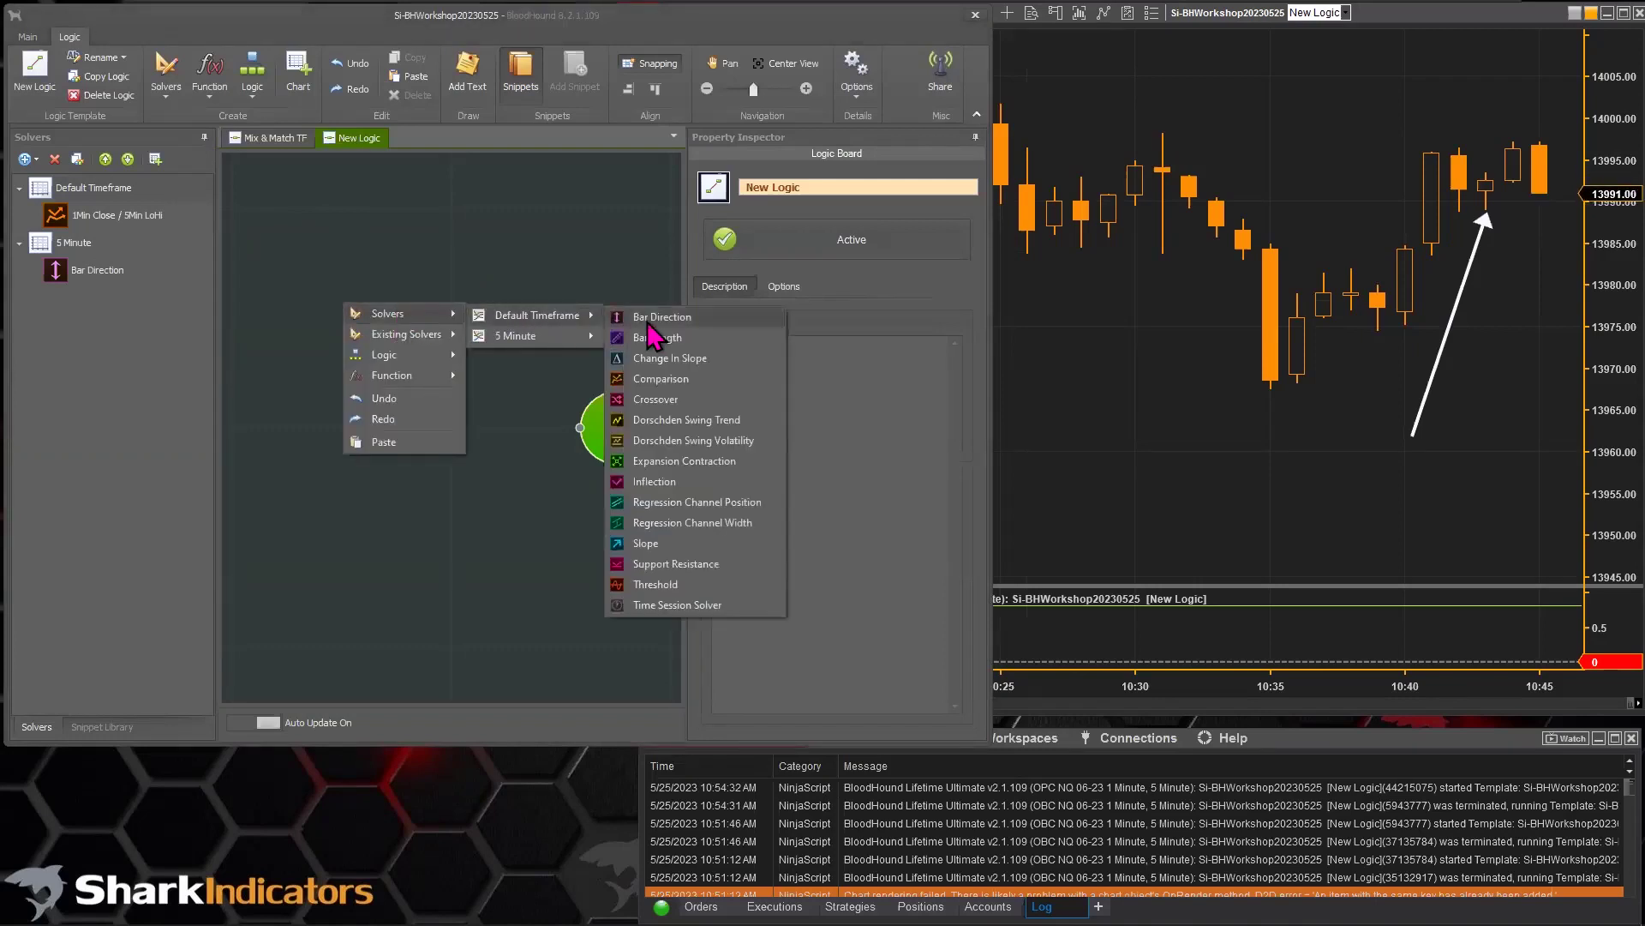
pyautogui.click(655, 482)
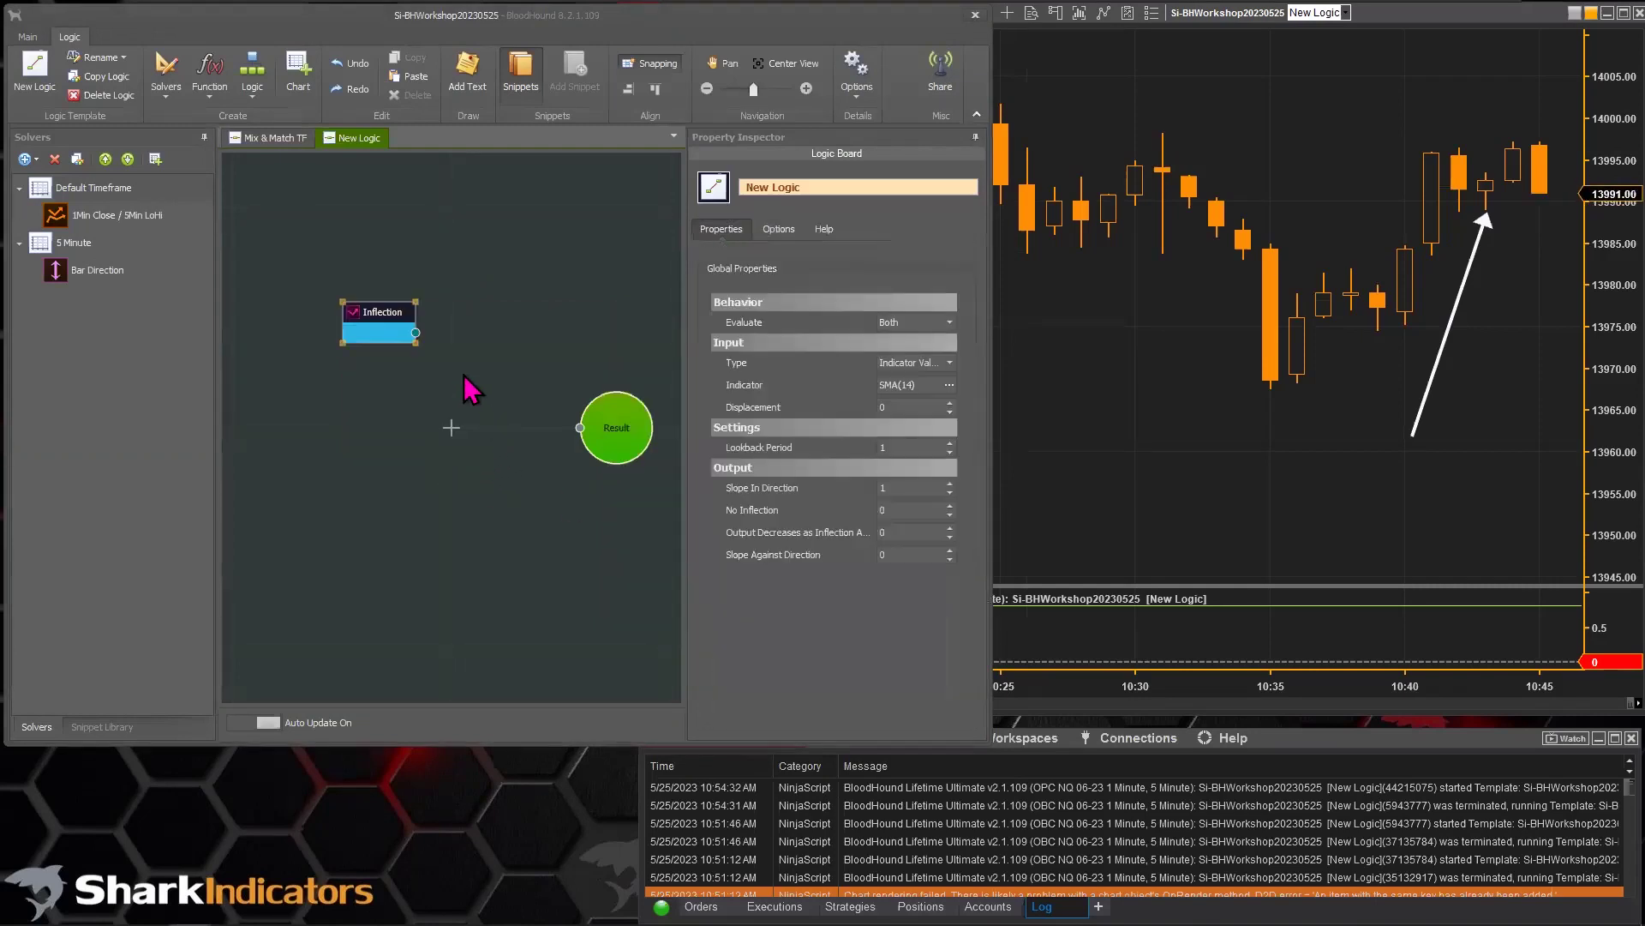
pyautogui.moveTo(418, 326); pyautogui.dragTo(580, 428)
pyautogui.moveTo(372, 316)
pyautogui.mouseDown()
pyautogui.moveTo(465, 410)
pyautogui.moveTo(375, 397)
pyautogui.mouseUp()
# Rename the Inflection node to 'Price Infl' and set its input to Price.
pyautogui.click(811, 186)
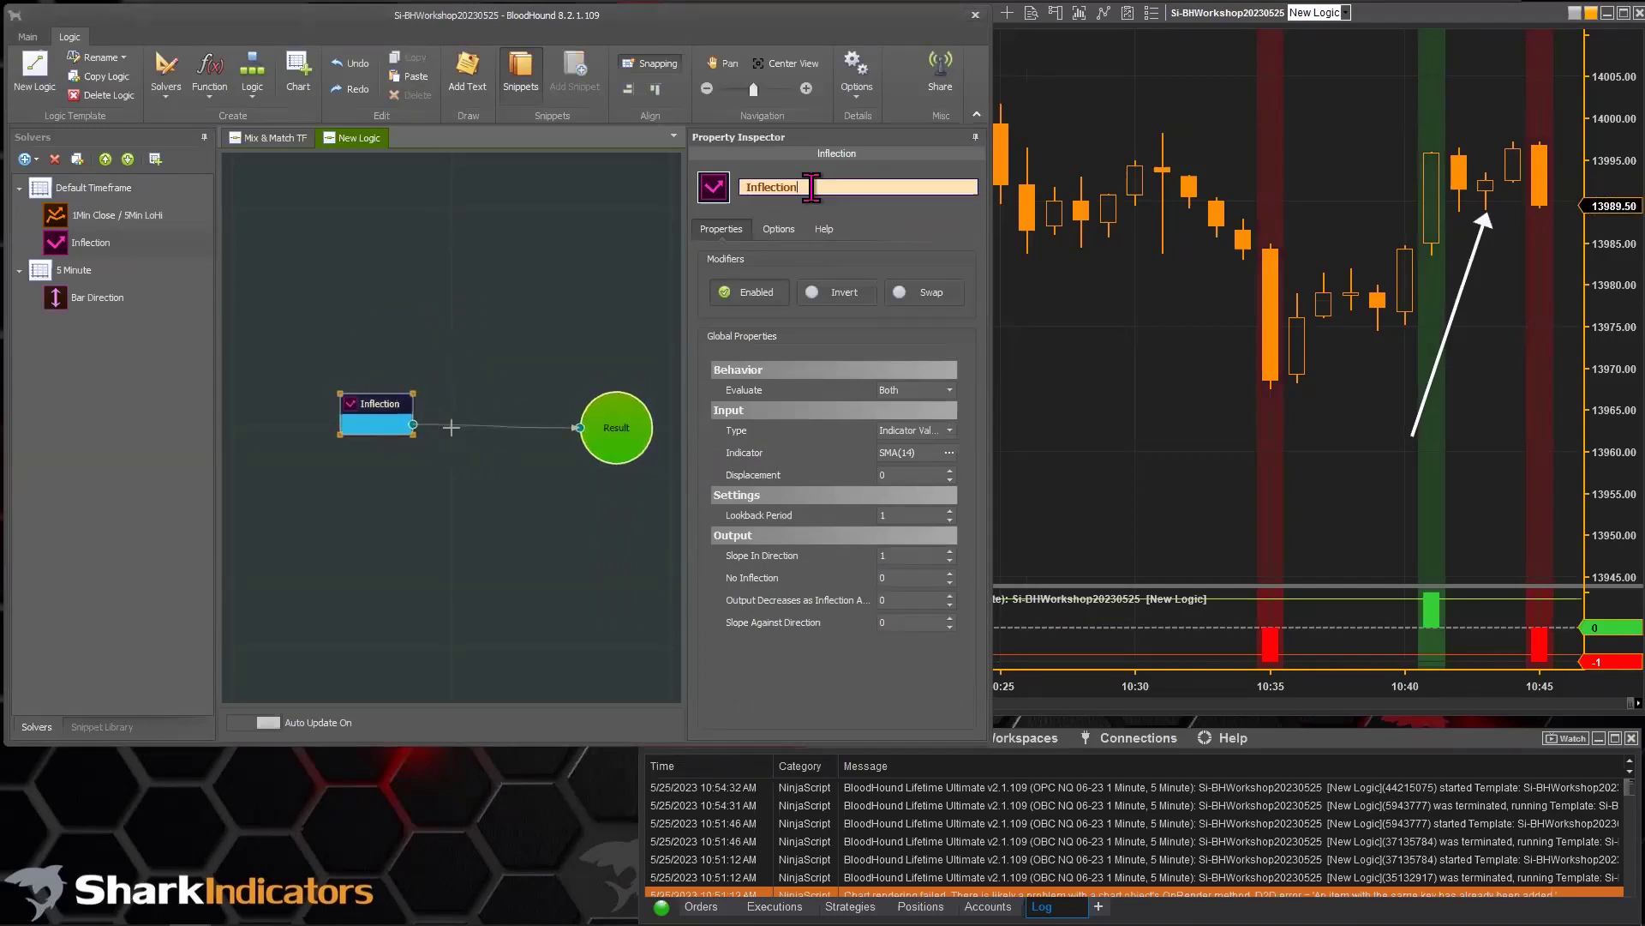
pyautogui.write('Price Infl')
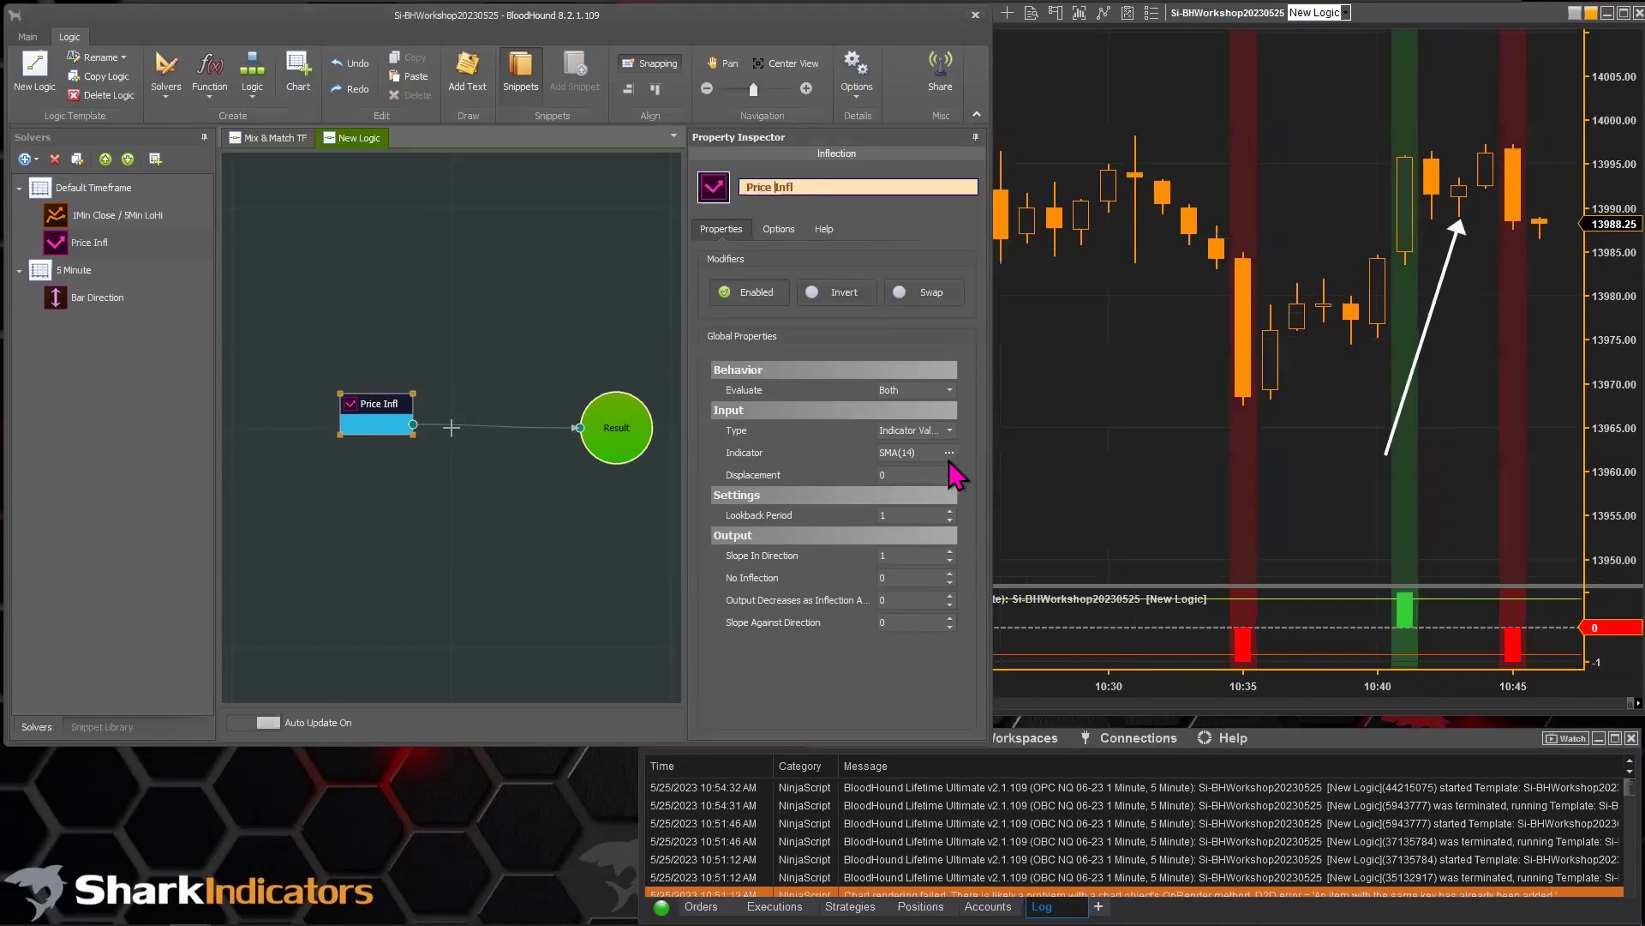
pyautogui.click(949, 429)
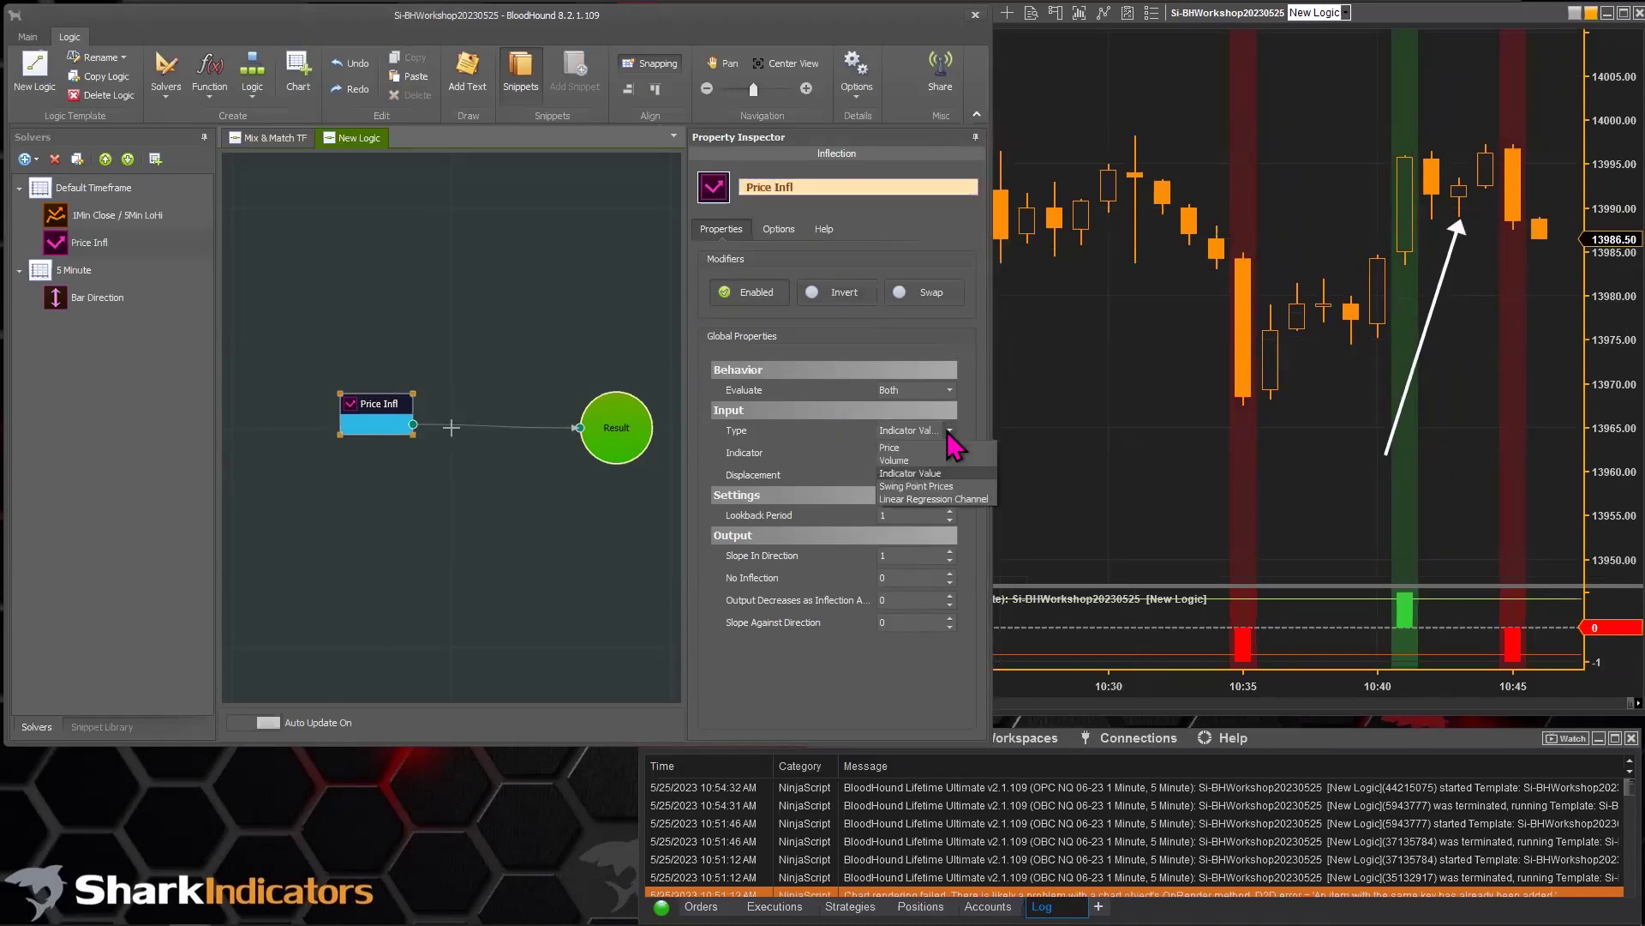
pyautogui.click(894, 447)
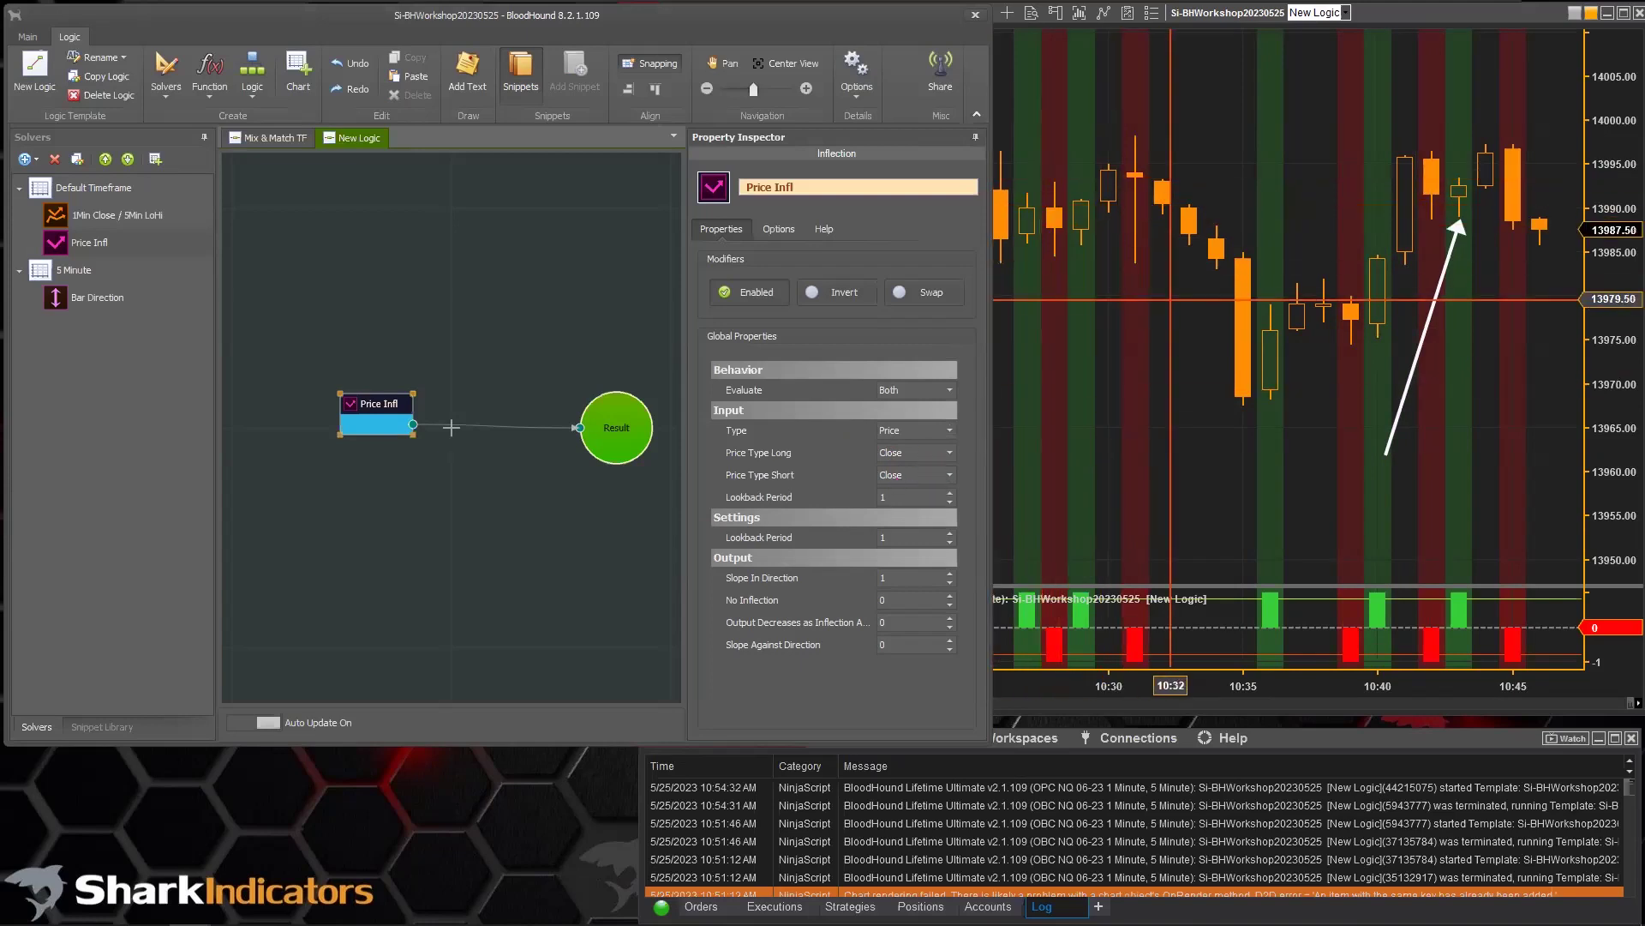
# Nudge the Price Infl node right and move the chart's white arrow to the newest bar.
pyautogui.click(1018, 223)
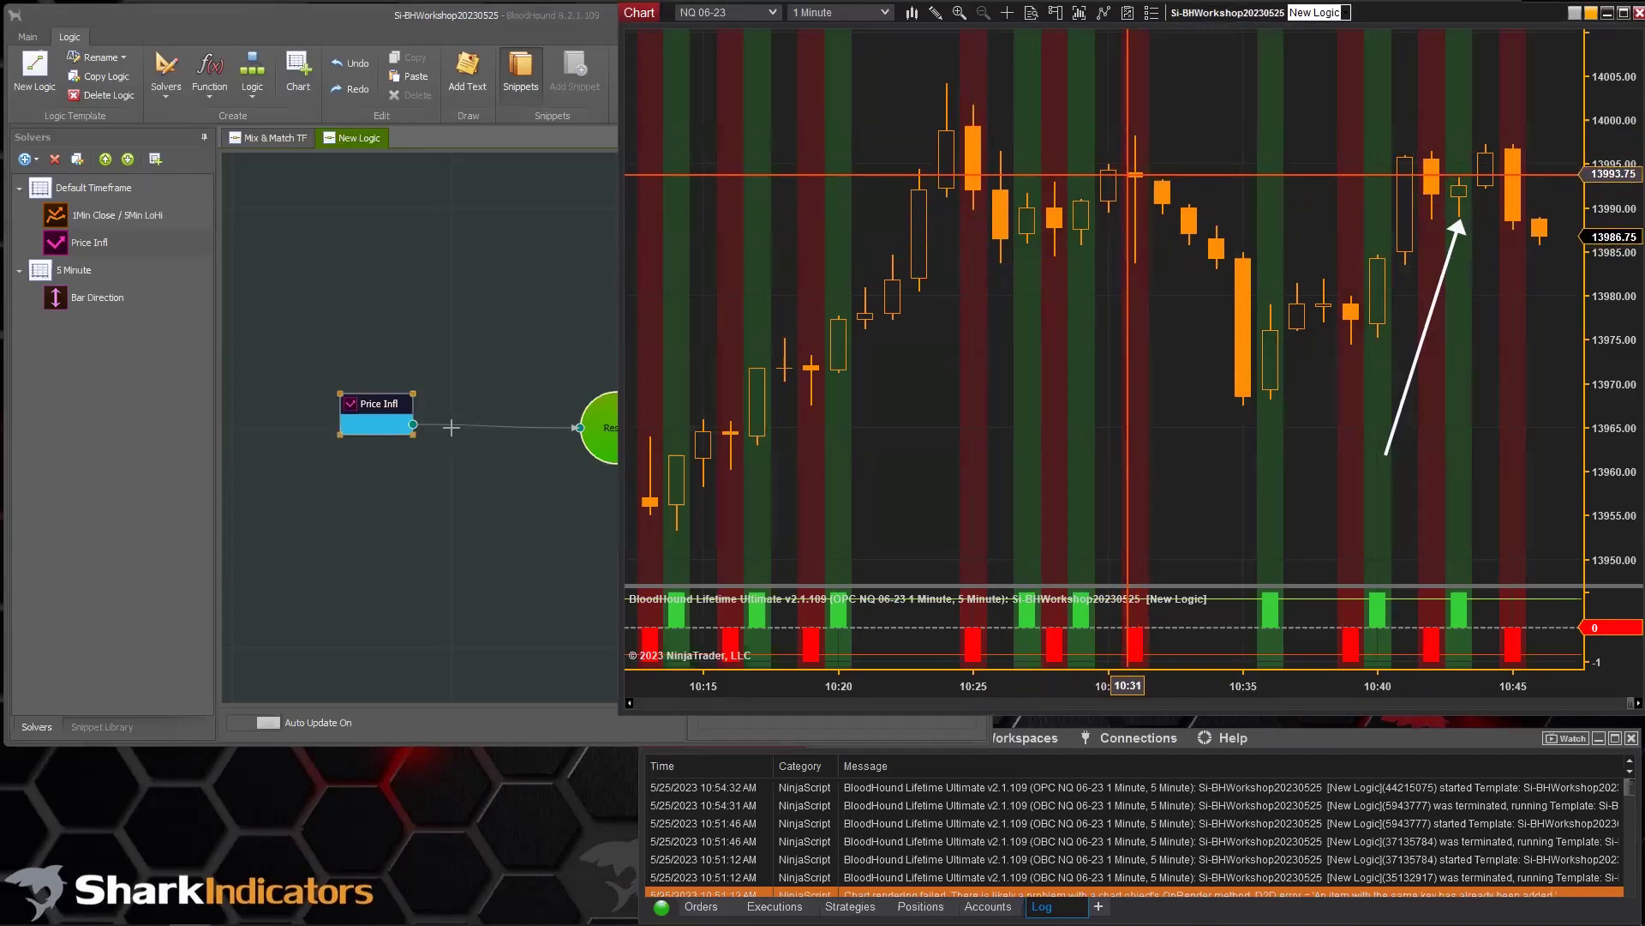
pyautogui.click(387, 409)
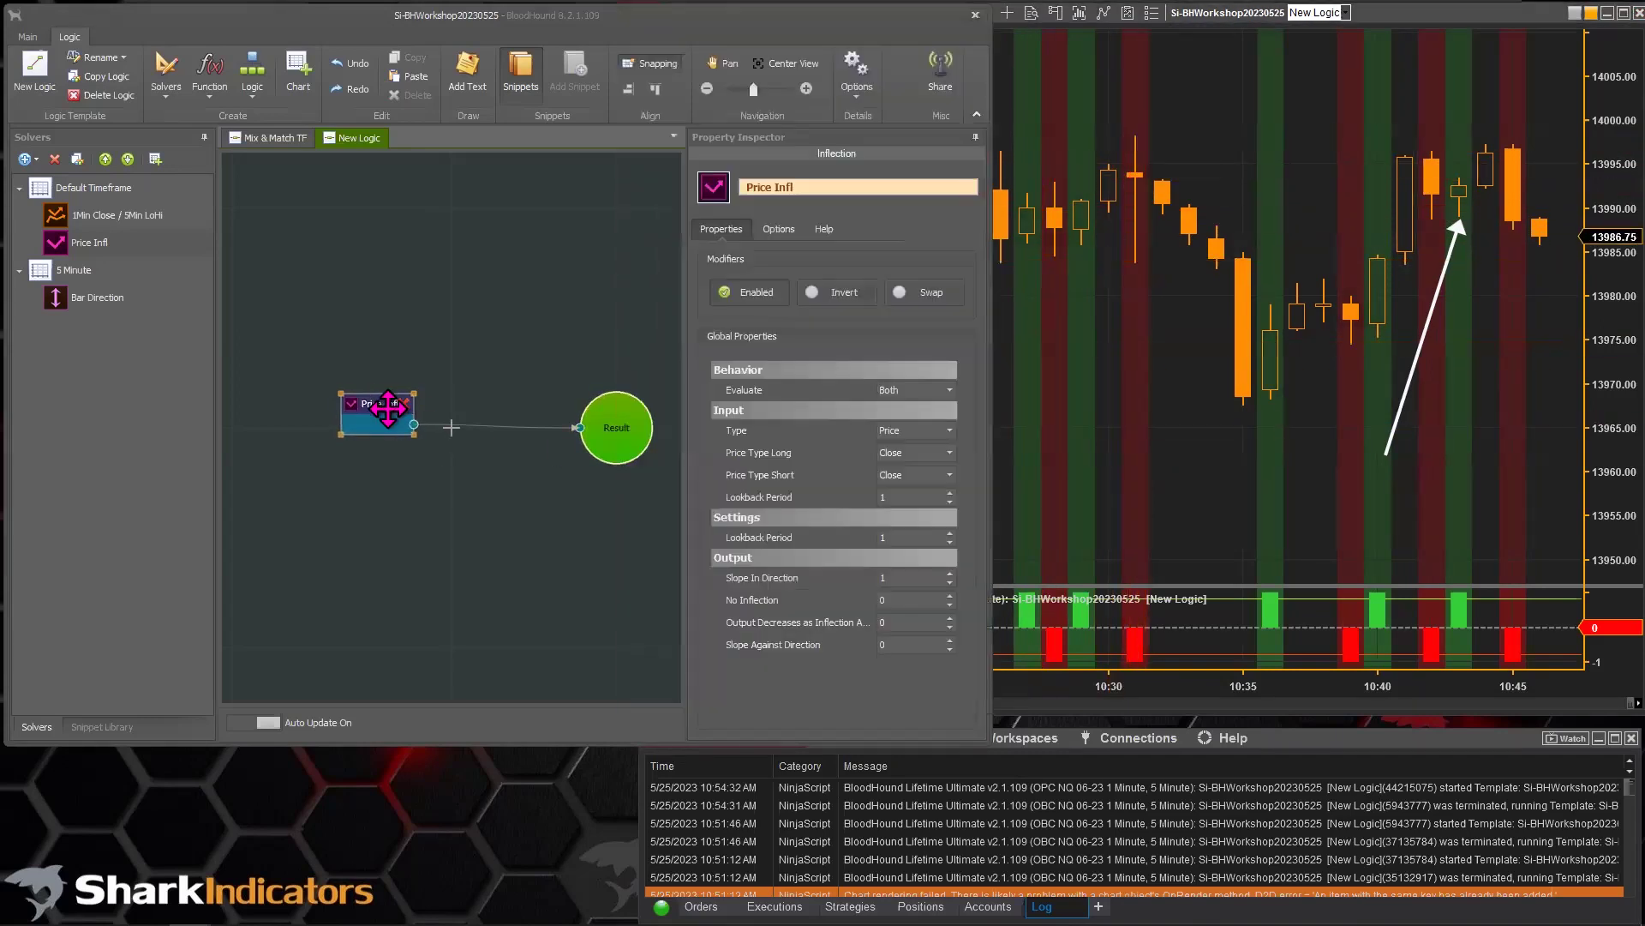
pyautogui.moveTo(387, 409); pyautogui.dragTo(412, 413)
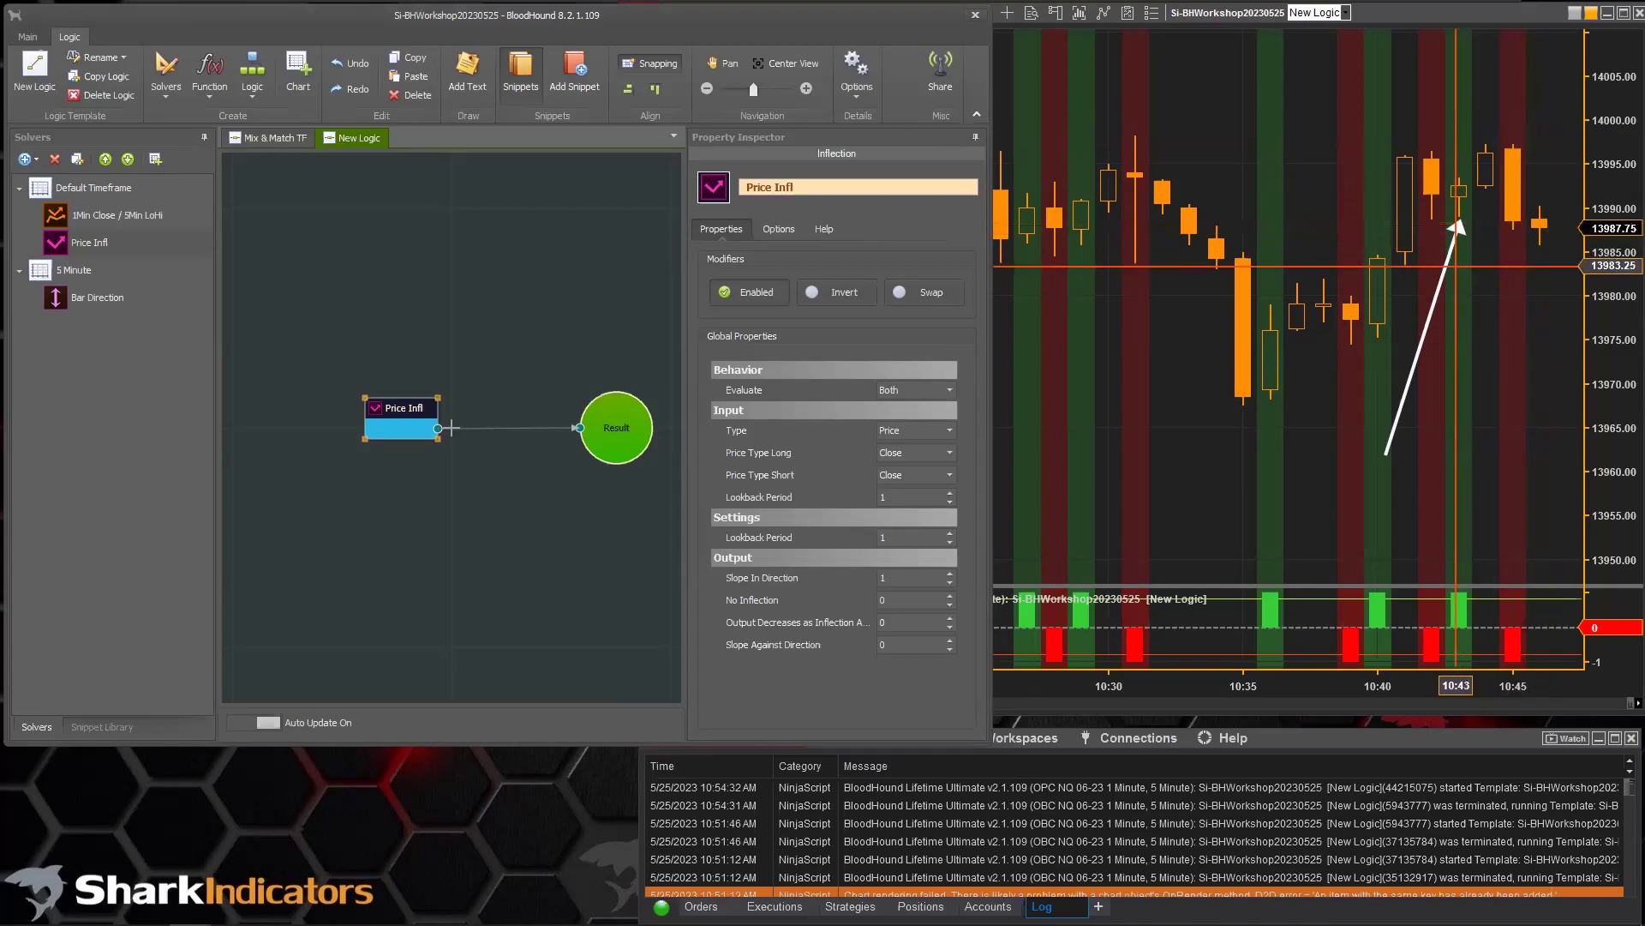
pyautogui.click(1447, 278)
pyautogui.moveTo(1447, 278); pyautogui.dragTo(1520, 300)
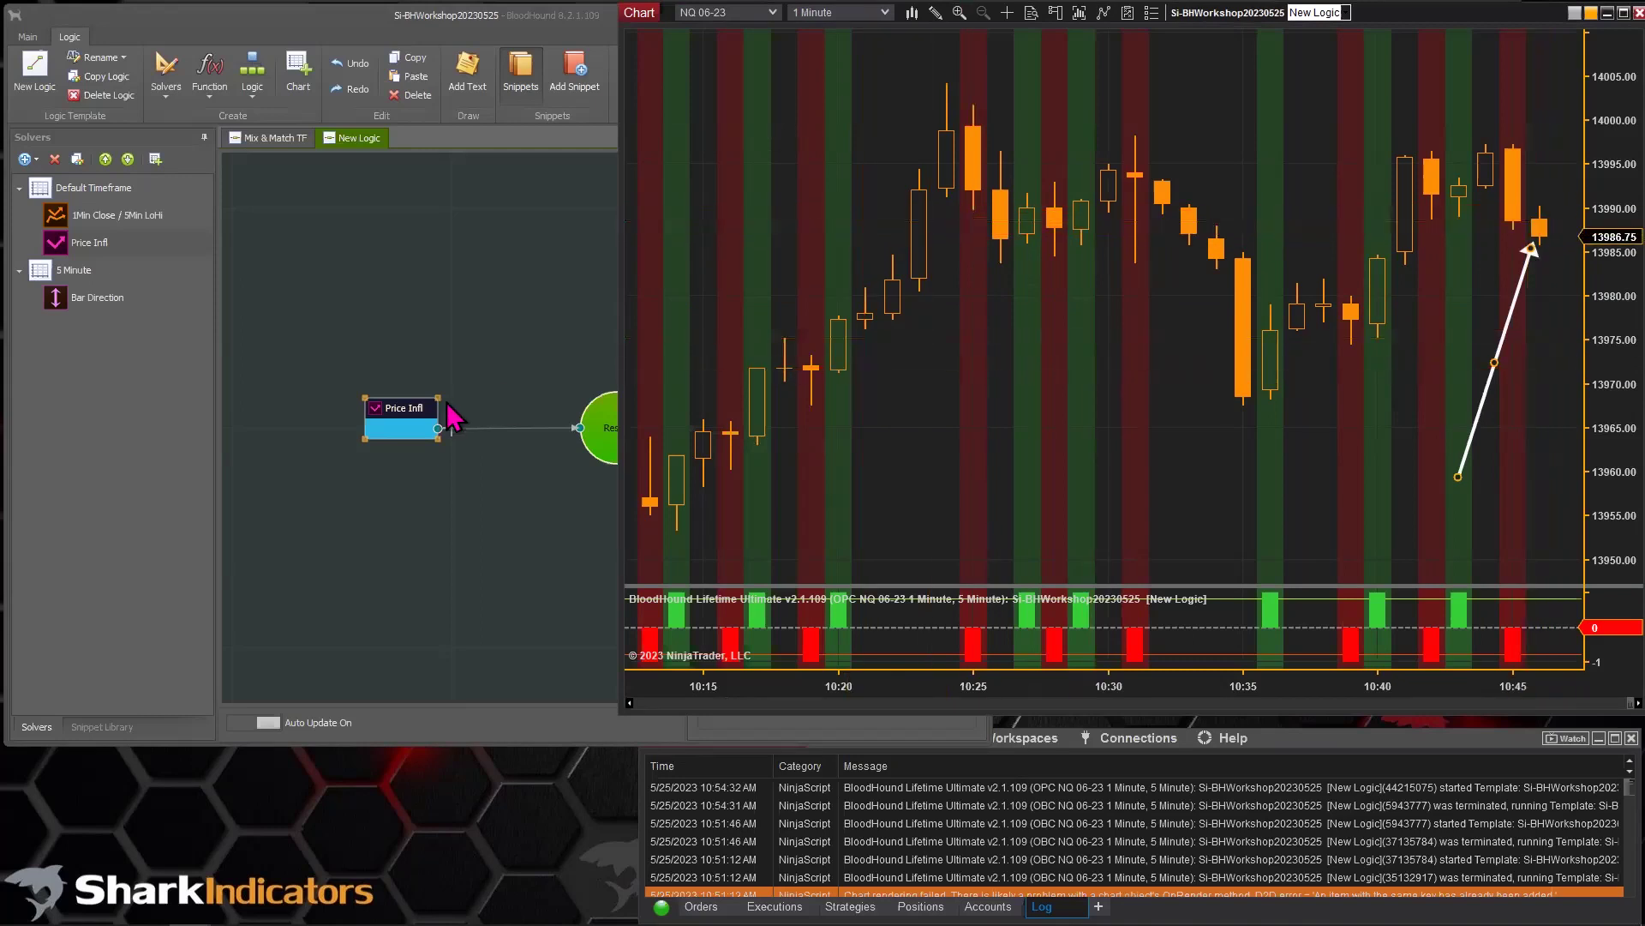
pyautogui.click(390, 409)
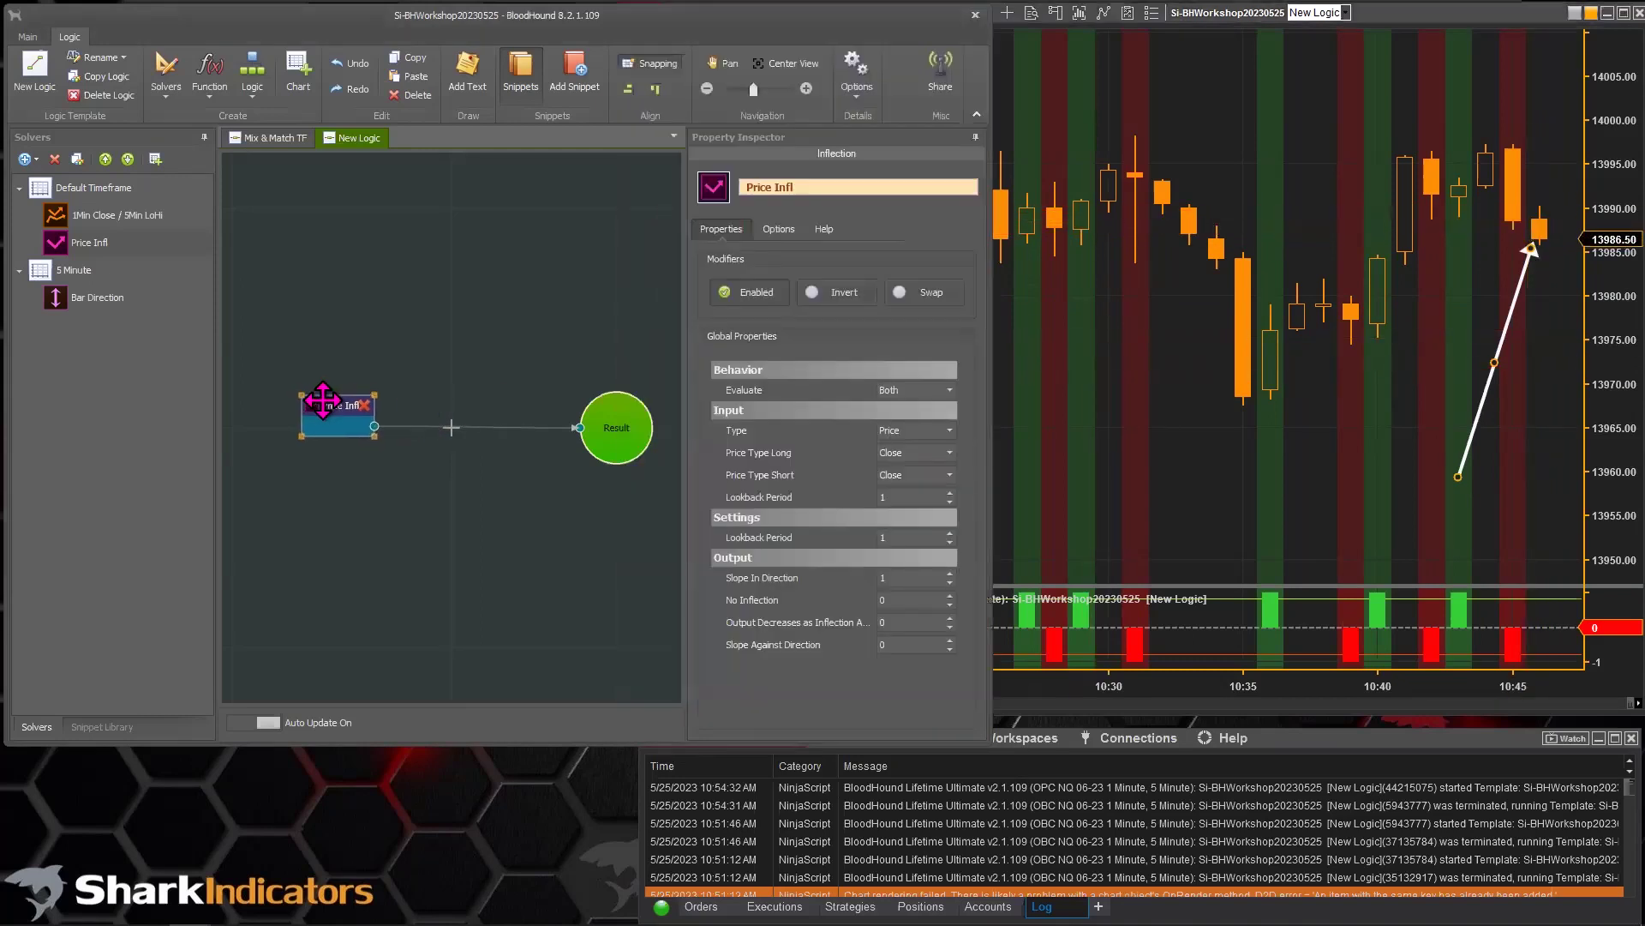
pyautogui.rightClick(411, 293)
# Insert a Lookback function node (Displacement 1, Lookback Period 1) between Price Infl and Result.
pyautogui.moveTo(459, 364)
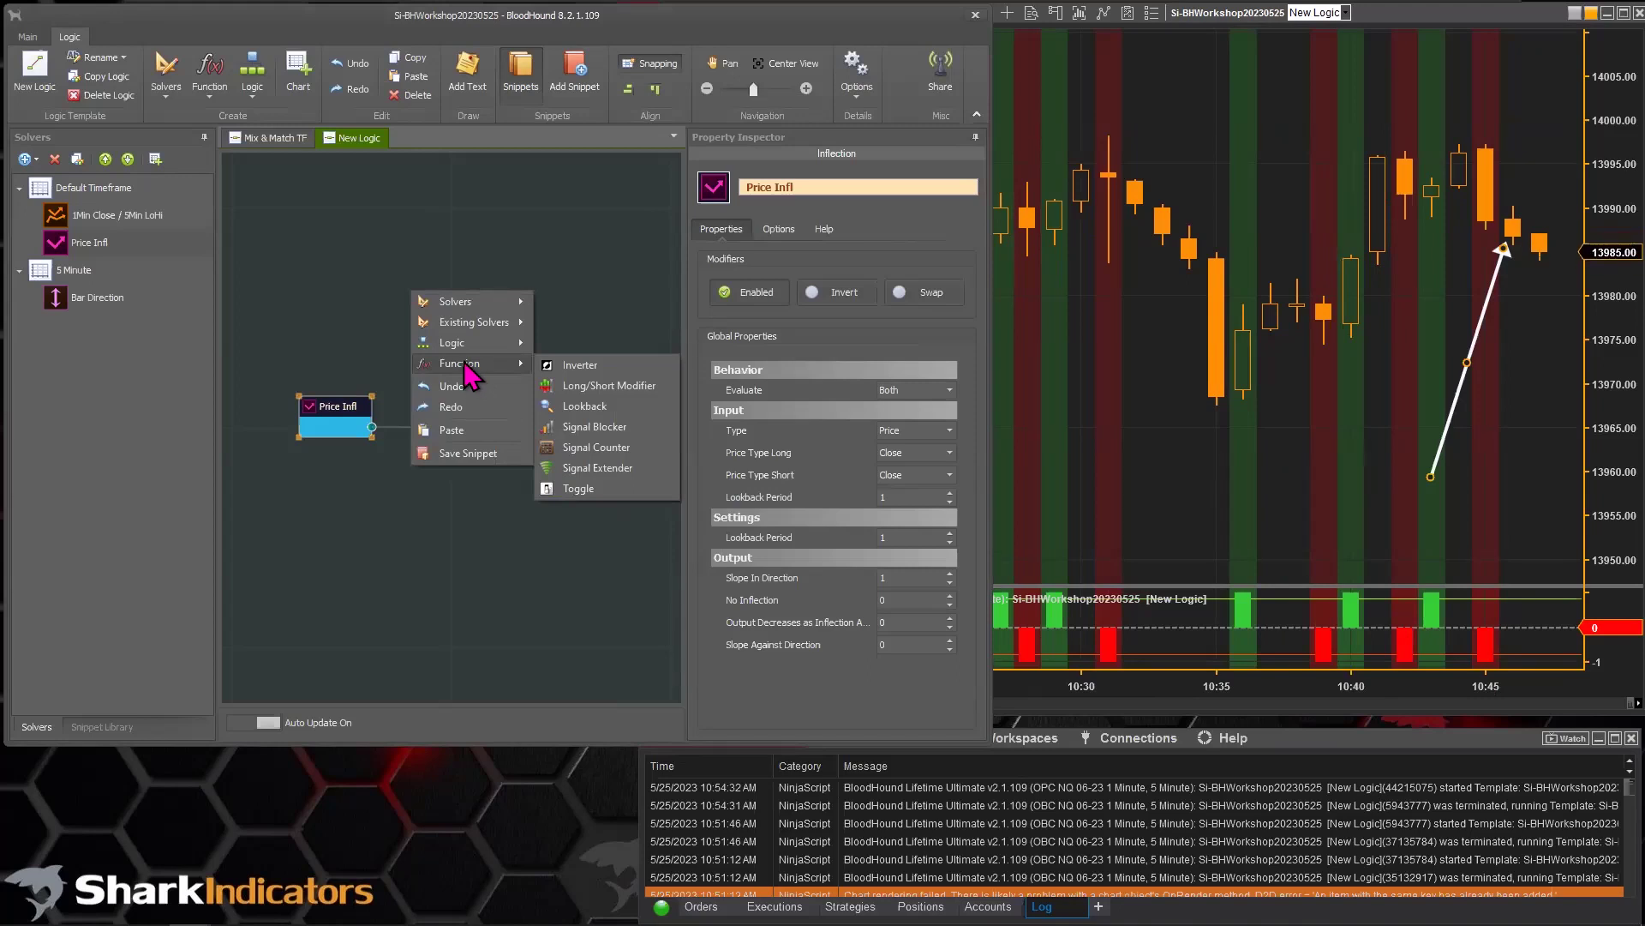
pyautogui.click(577, 405)
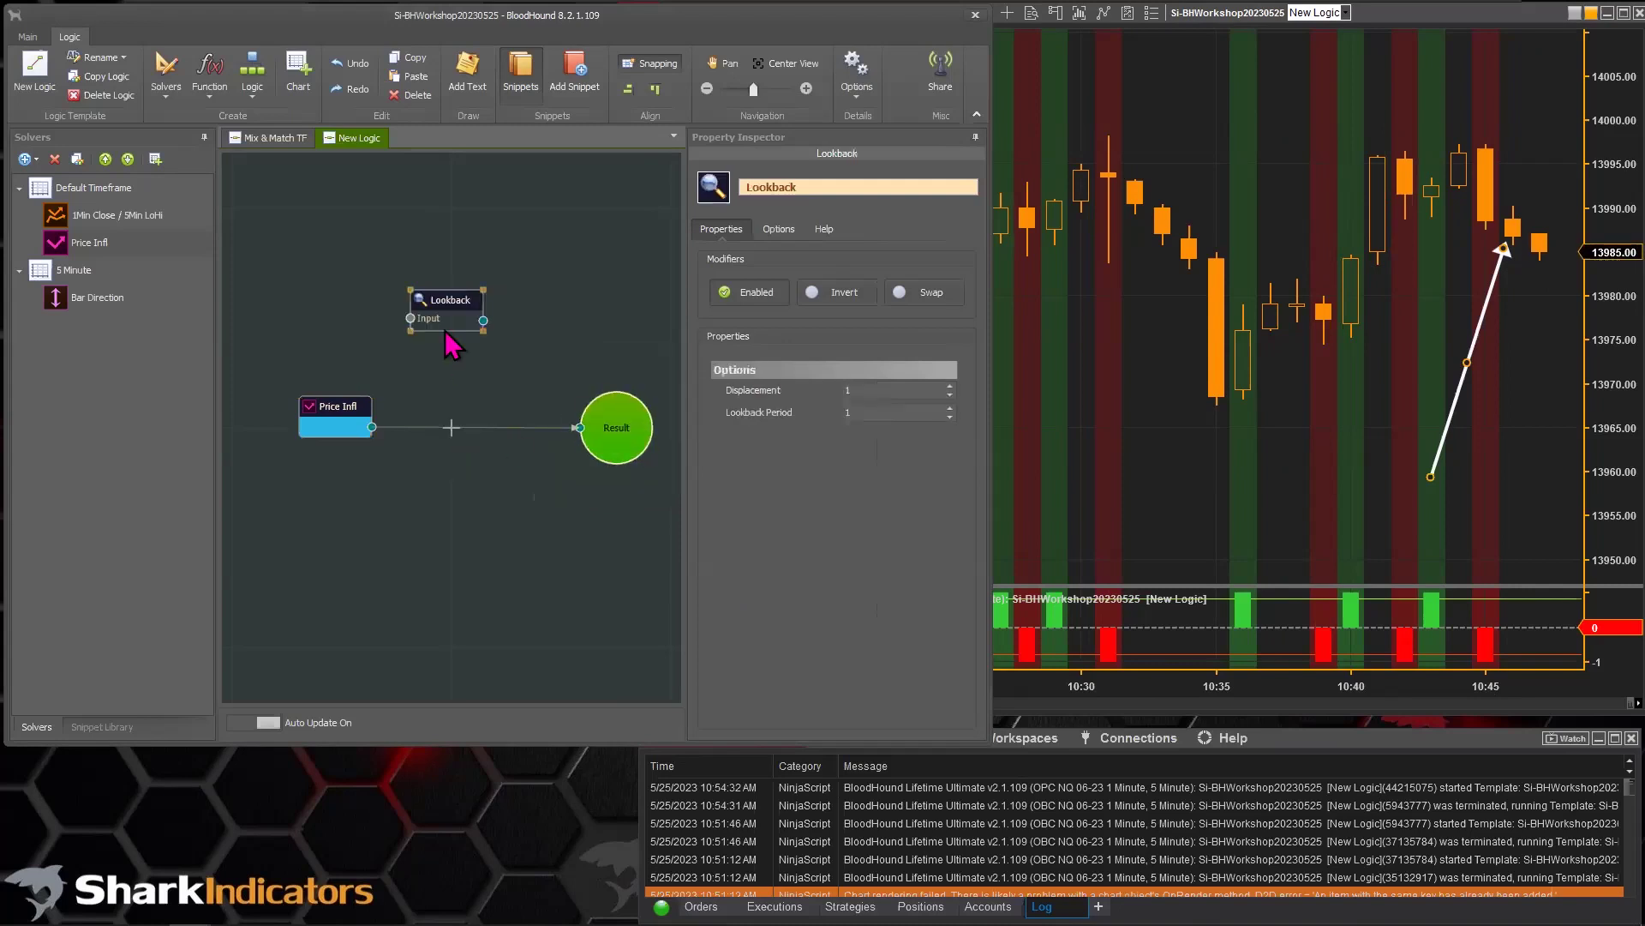
pyautogui.moveTo(441, 310); pyautogui.dragTo(460, 421)
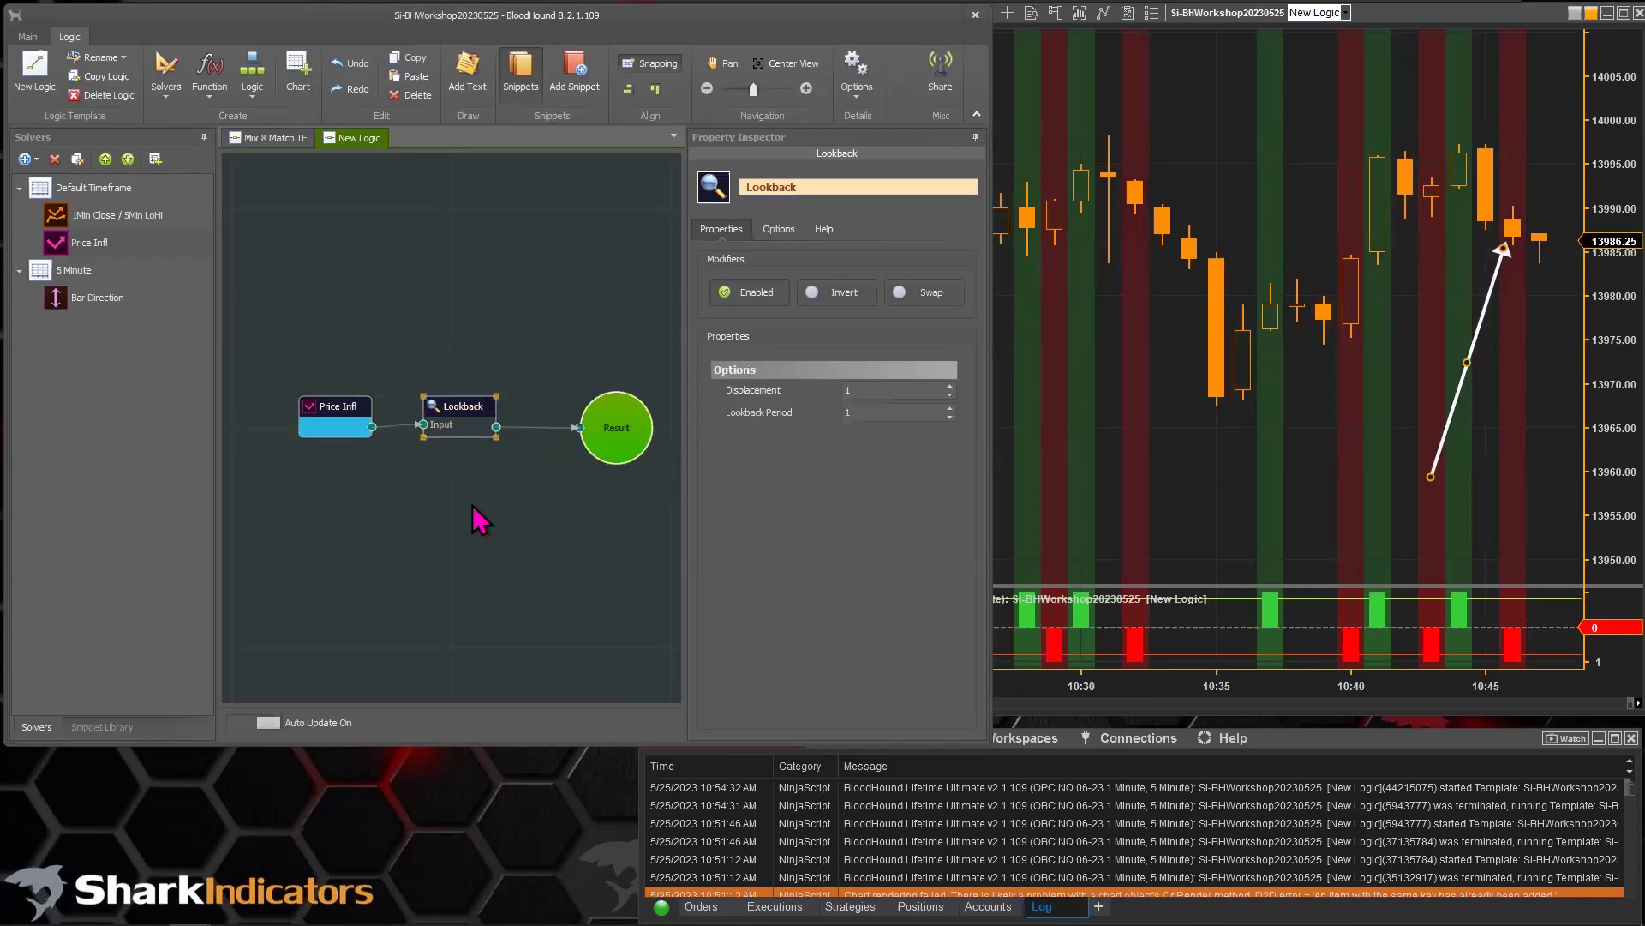
pyautogui.moveTo(739, 401)
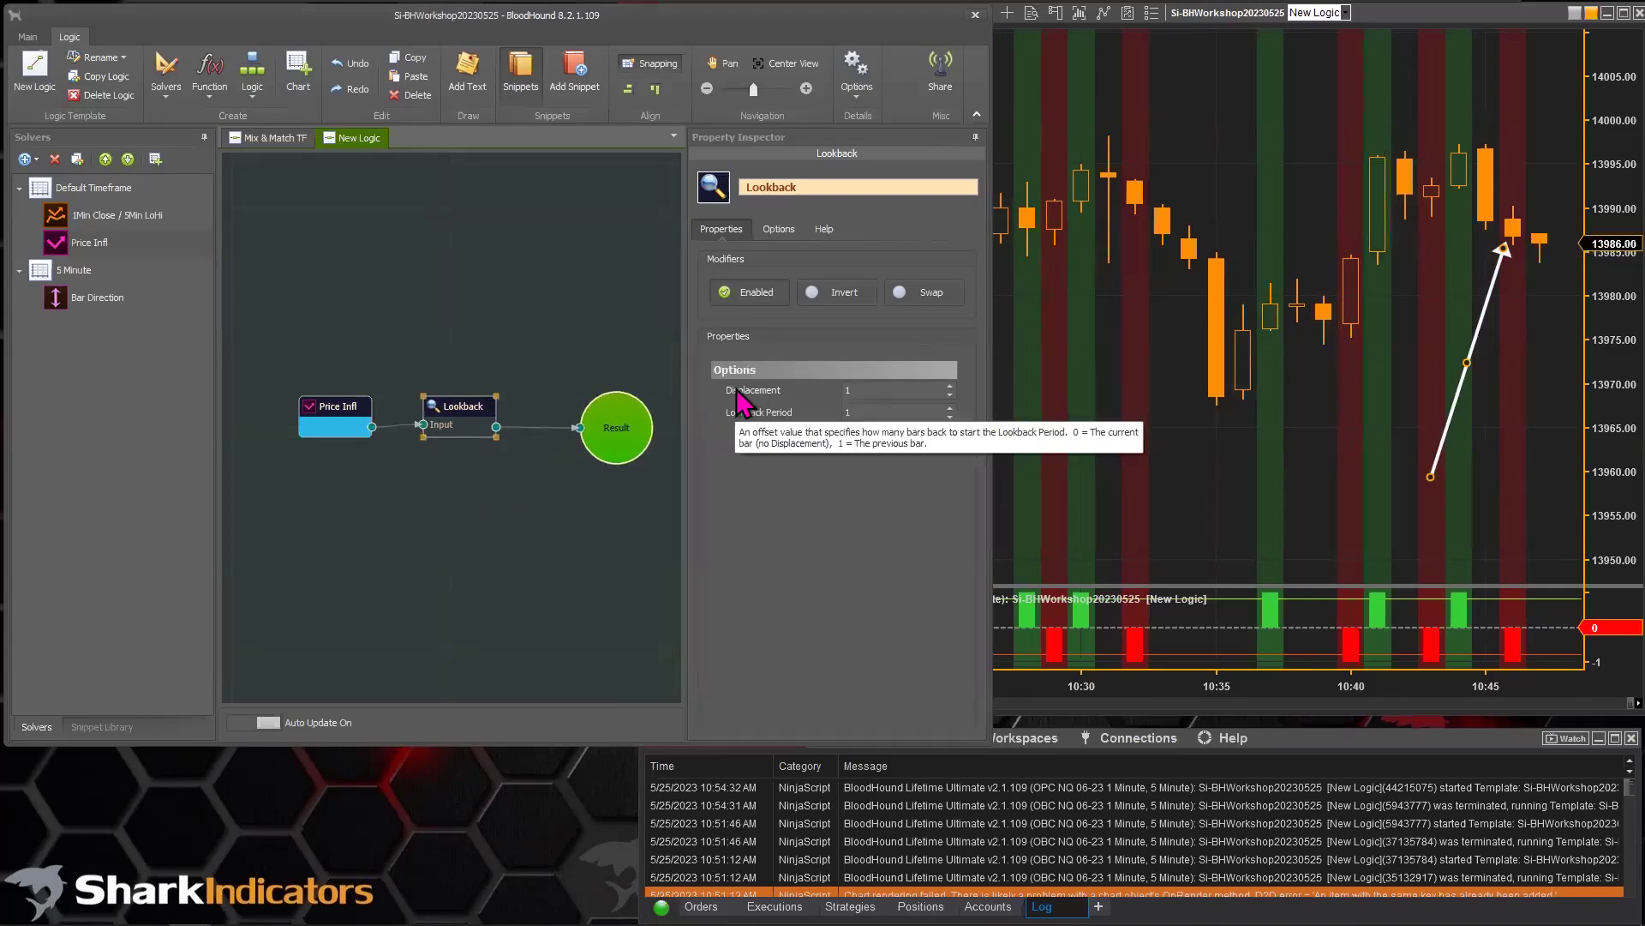
# Rename the Lookback node from 'Lookback' to 'Dis 1' in the Property Inspector.
pyautogui.click(756, 409)
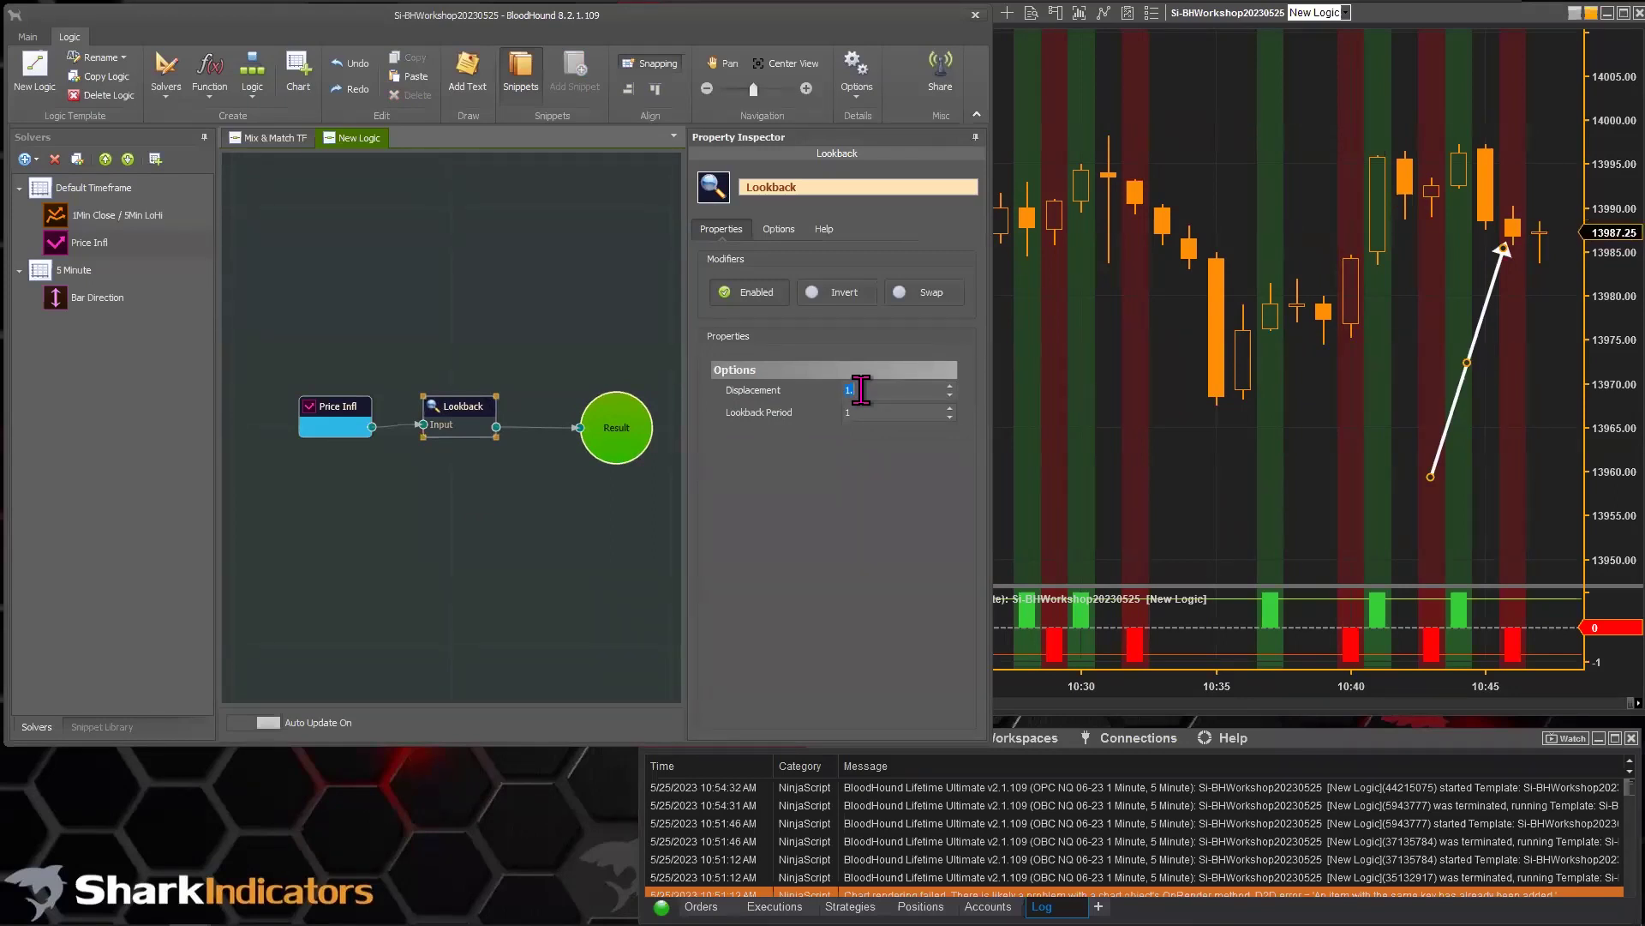
pyautogui.moveTo(754, 393)
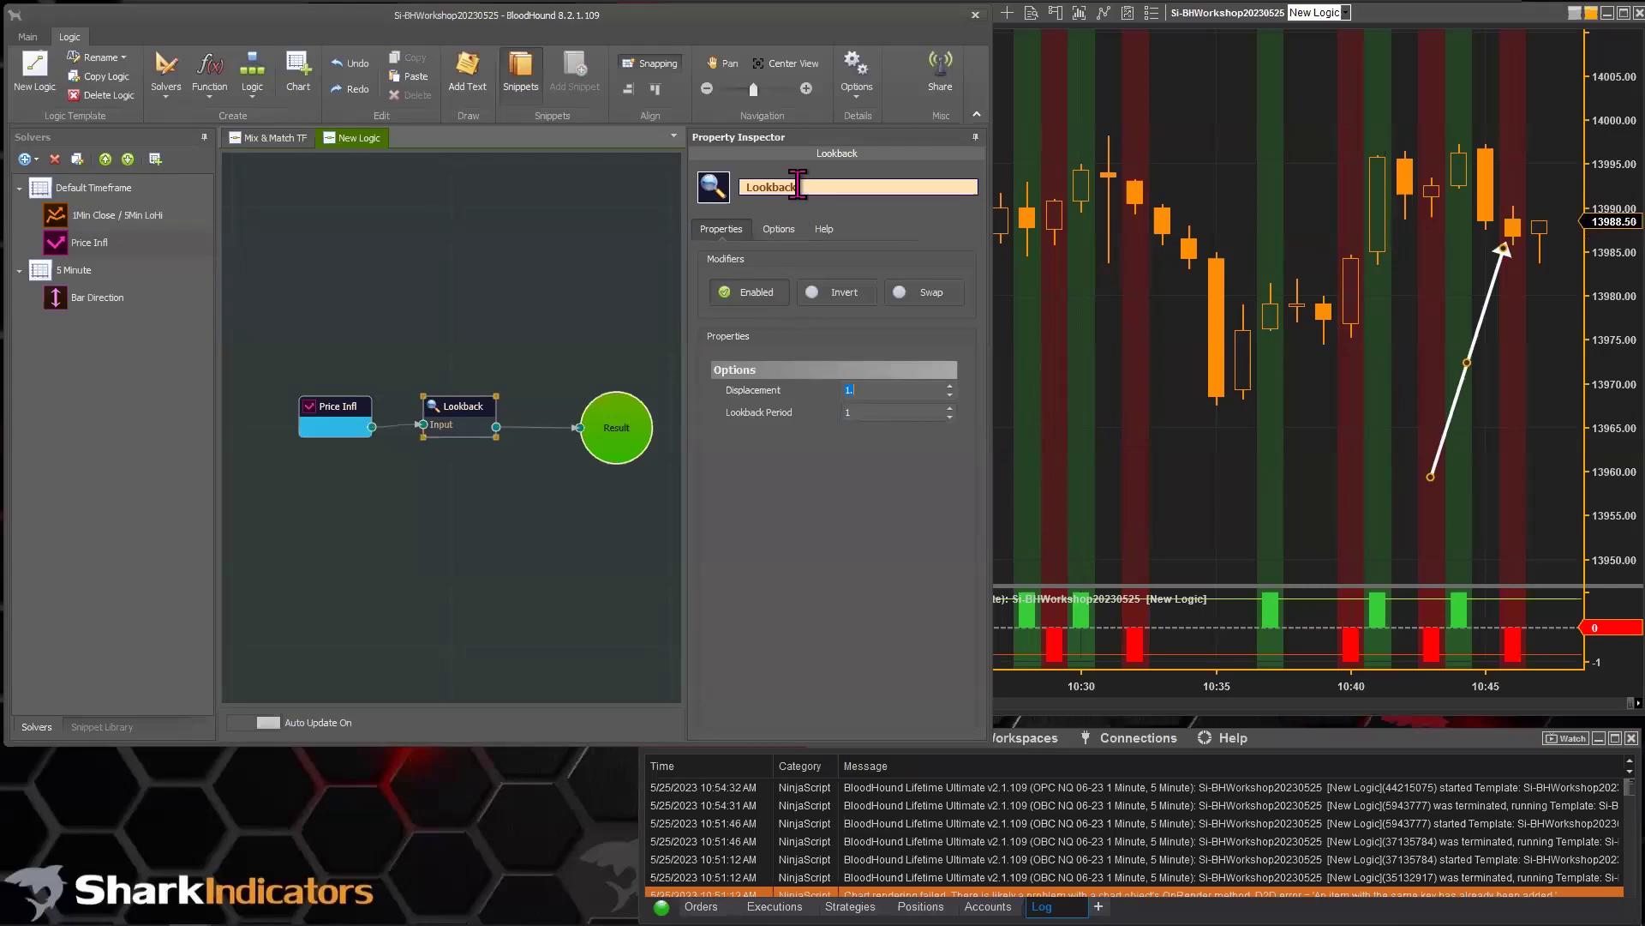
pyautogui.moveTo(804, 186); pyautogui.dragTo(736, 204)
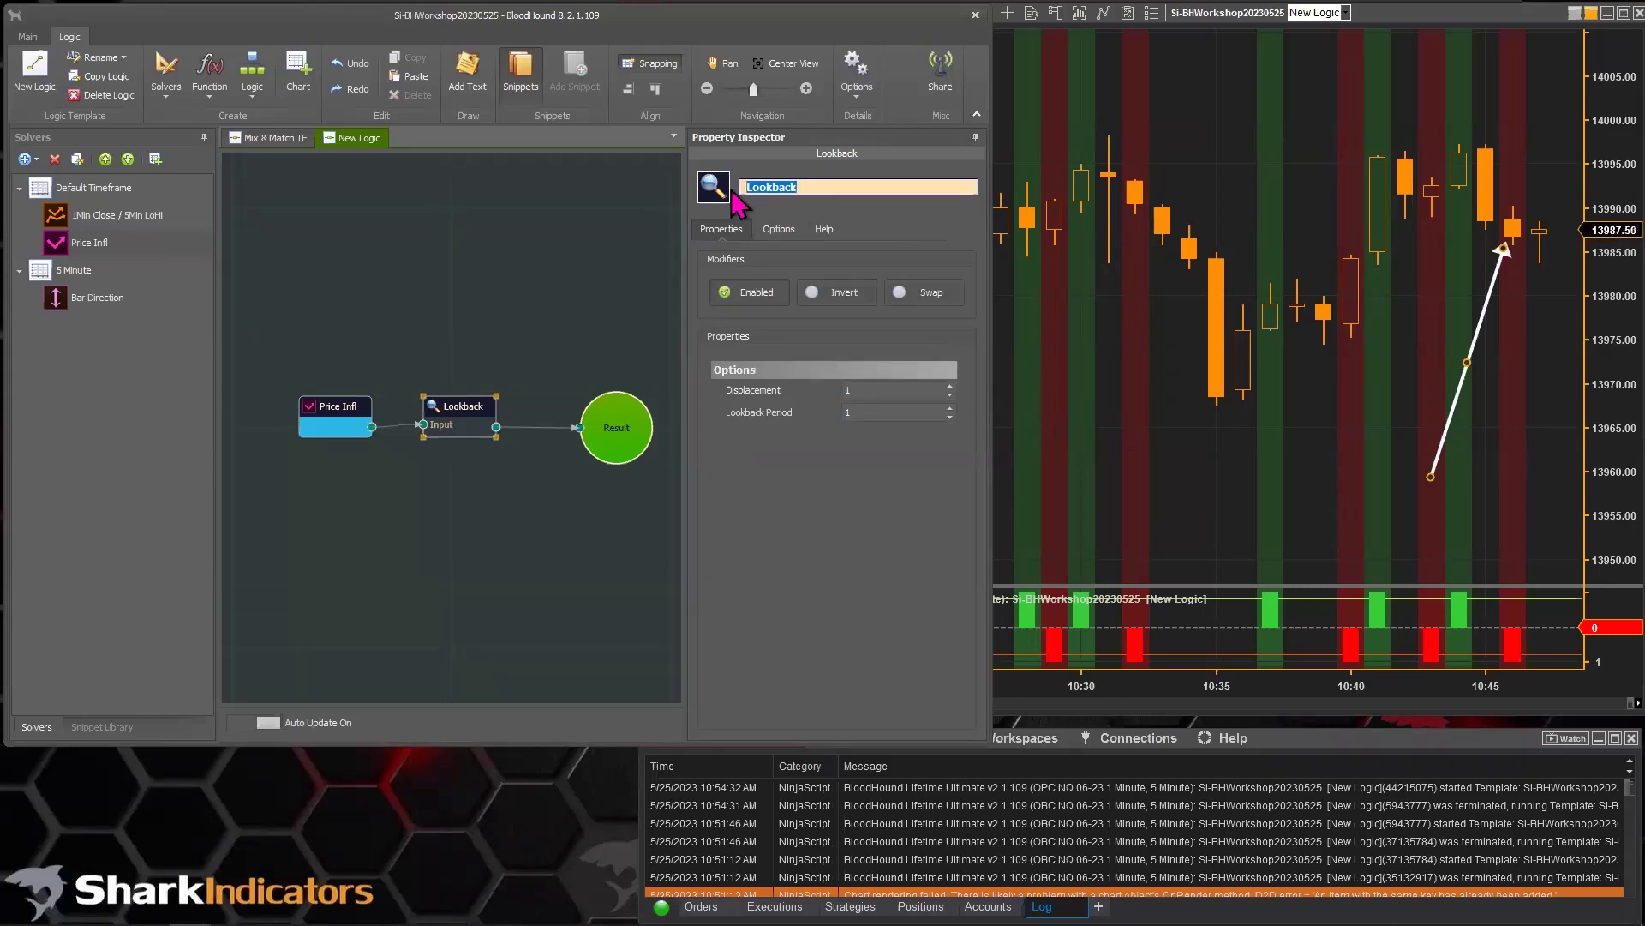
pyautogui.write('Dis 1')
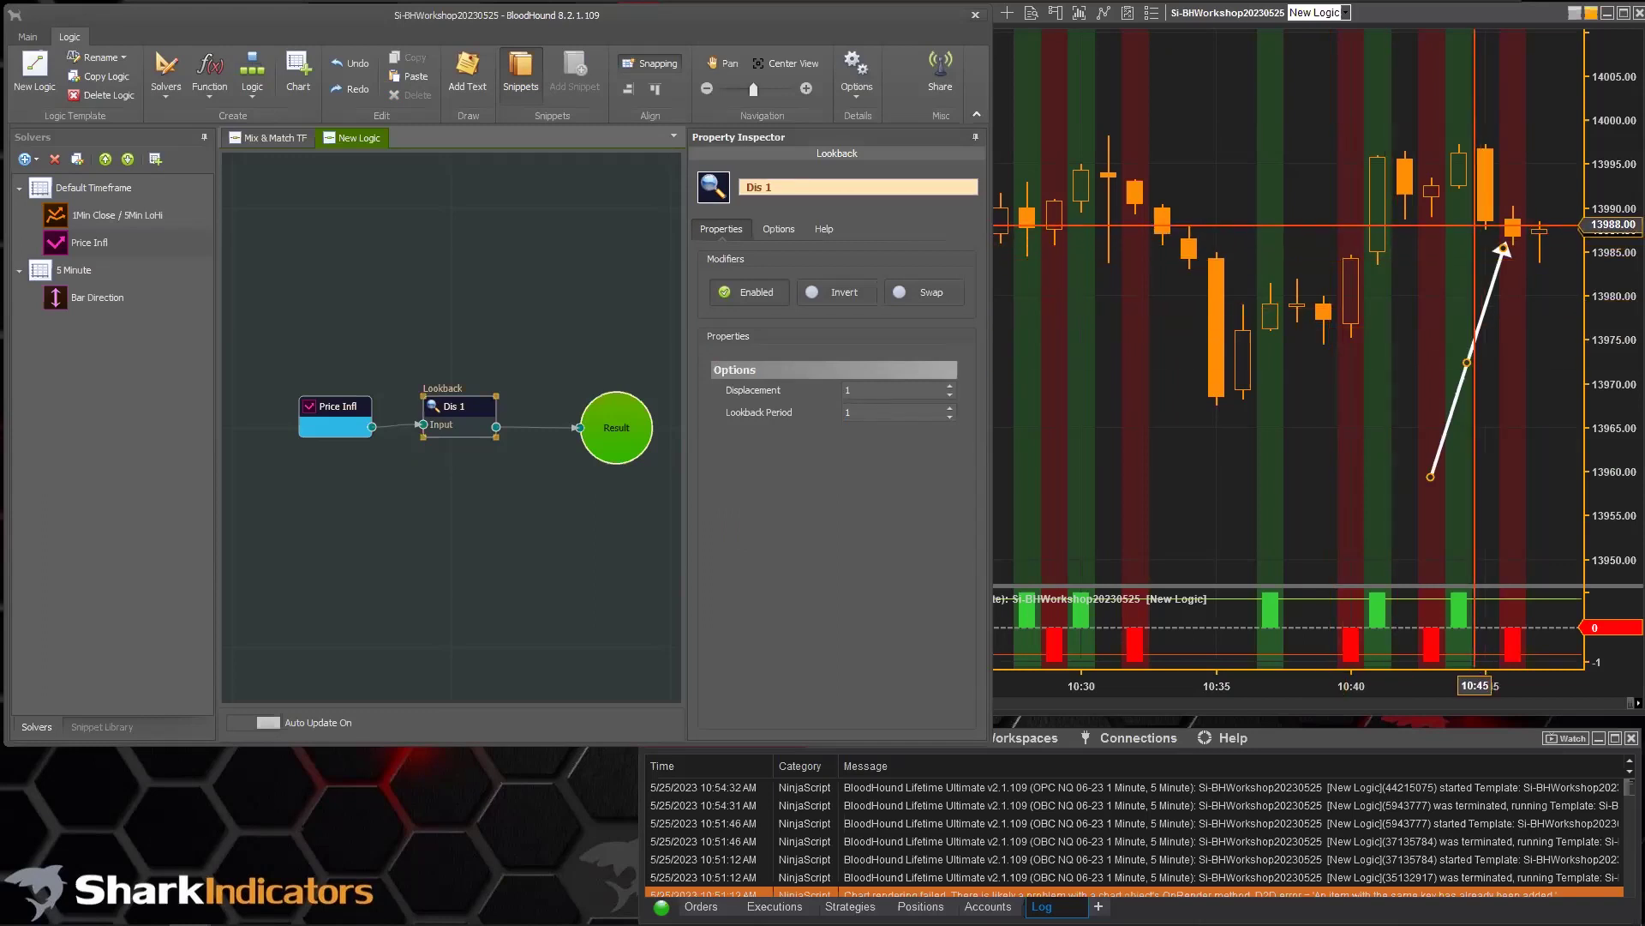
pyautogui.doubleClick(849, 390)
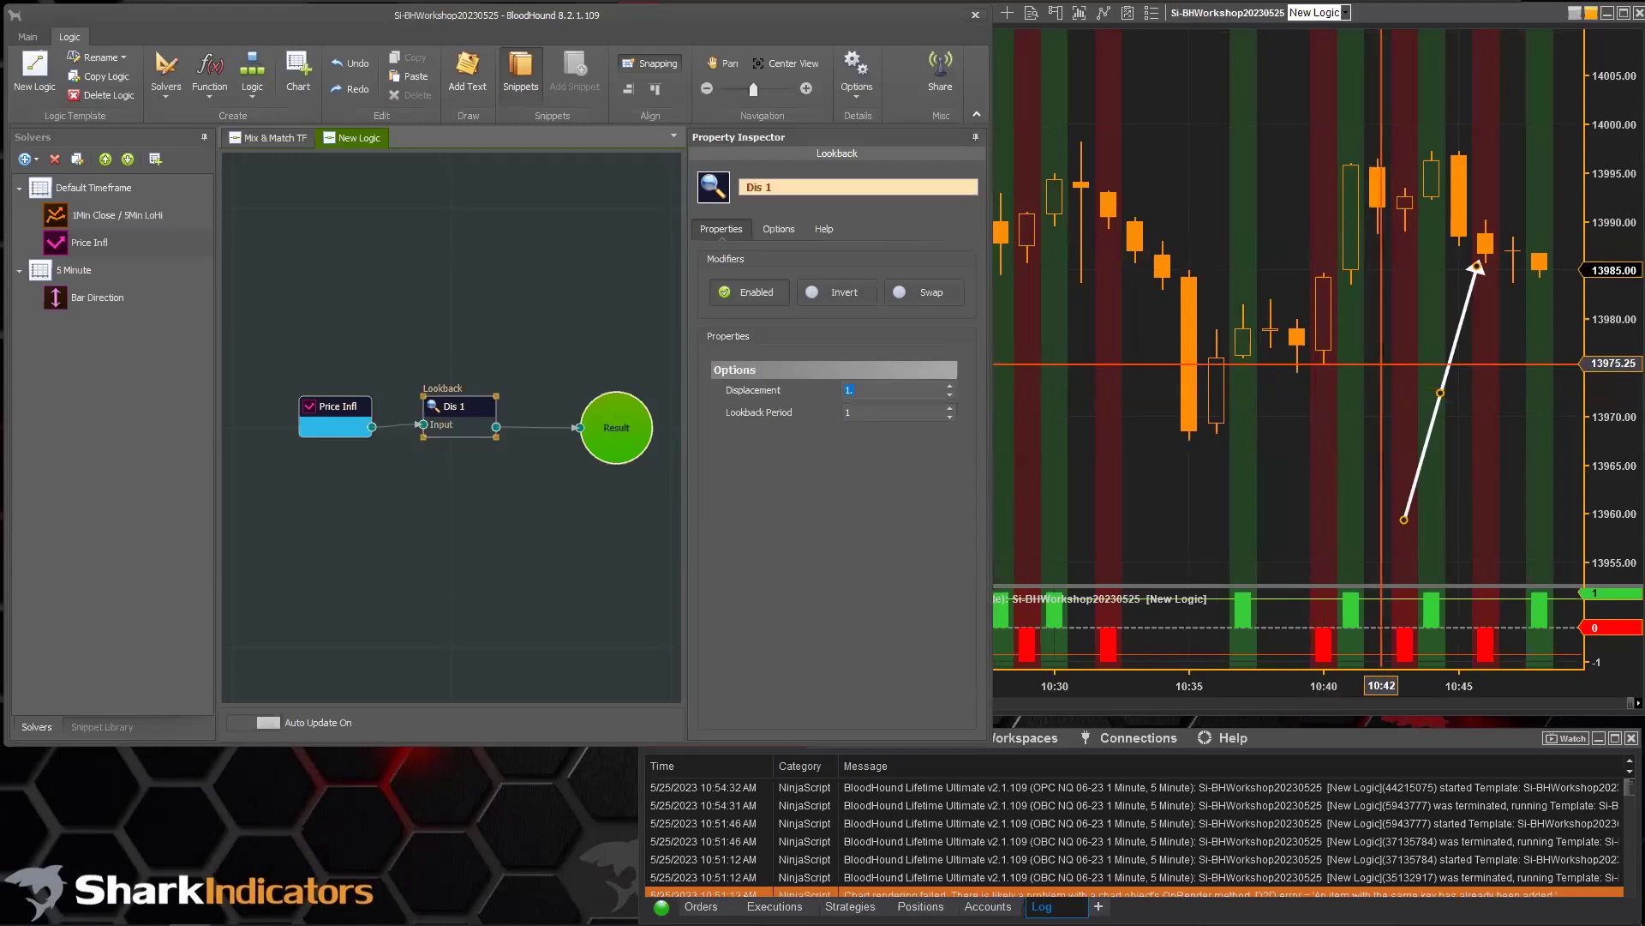
# Reposition the white arrow across the bars, ending it on the 10:47 bar near 13984.
pyautogui.moveTo(1461, 323)
pyautogui.mouseDown()
pyautogui.moveTo(1453, 257)
pyautogui.moveTo(1240, 445)
pyautogui.moveTo(1175, 412)
pyautogui.moveTo(1194, 368)
pyautogui.moveTo(1197, 391)
pyautogui.moveTo(1229, 364)
pyautogui.moveTo(1224, 348)
pyautogui.mouseUp()
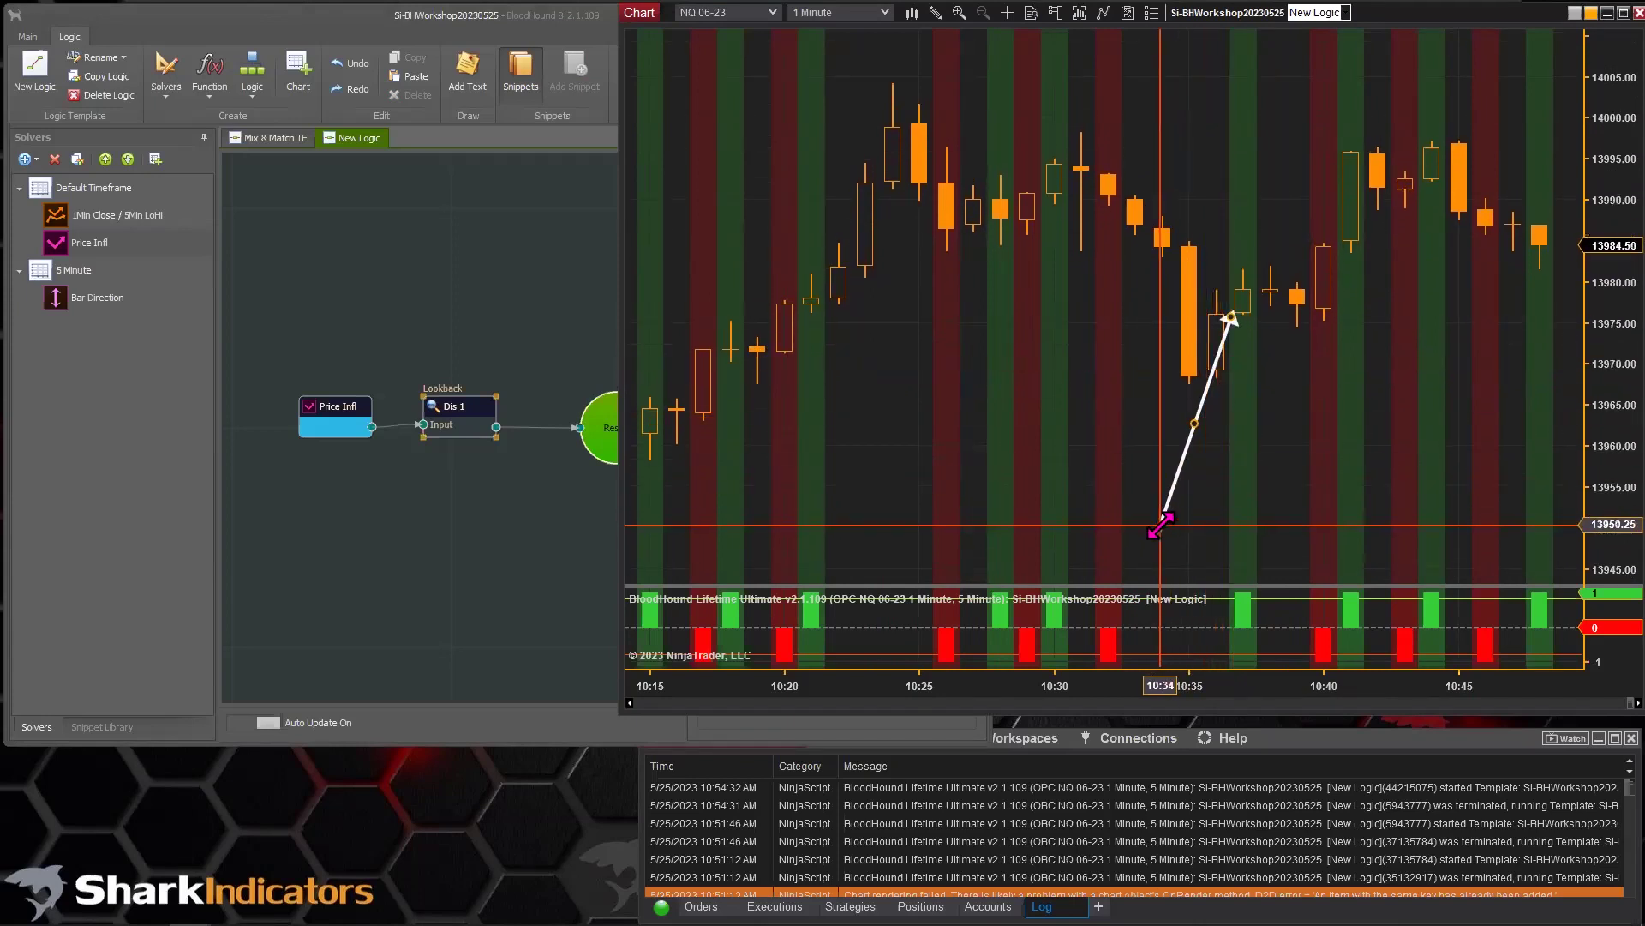
pyautogui.moveTo(1158, 527)
pyautogui.mouseDown()
pyautogui.moveTo(1169, 440)
pyautogui.moveTo(1179, 415)
pyautogui.moveTo(1193, 424)
pyautogui.moveTo(1168, 433)
pyautogui.moveTo(1175, 403)
pyautogui.moveTo(1175, 434)
pyautogui.moveTo(1213, 453)
pyautogui.moveTo(1195, 390)
pyautogui.moveTo(1230, 378)
pyautogui.mouseUp()
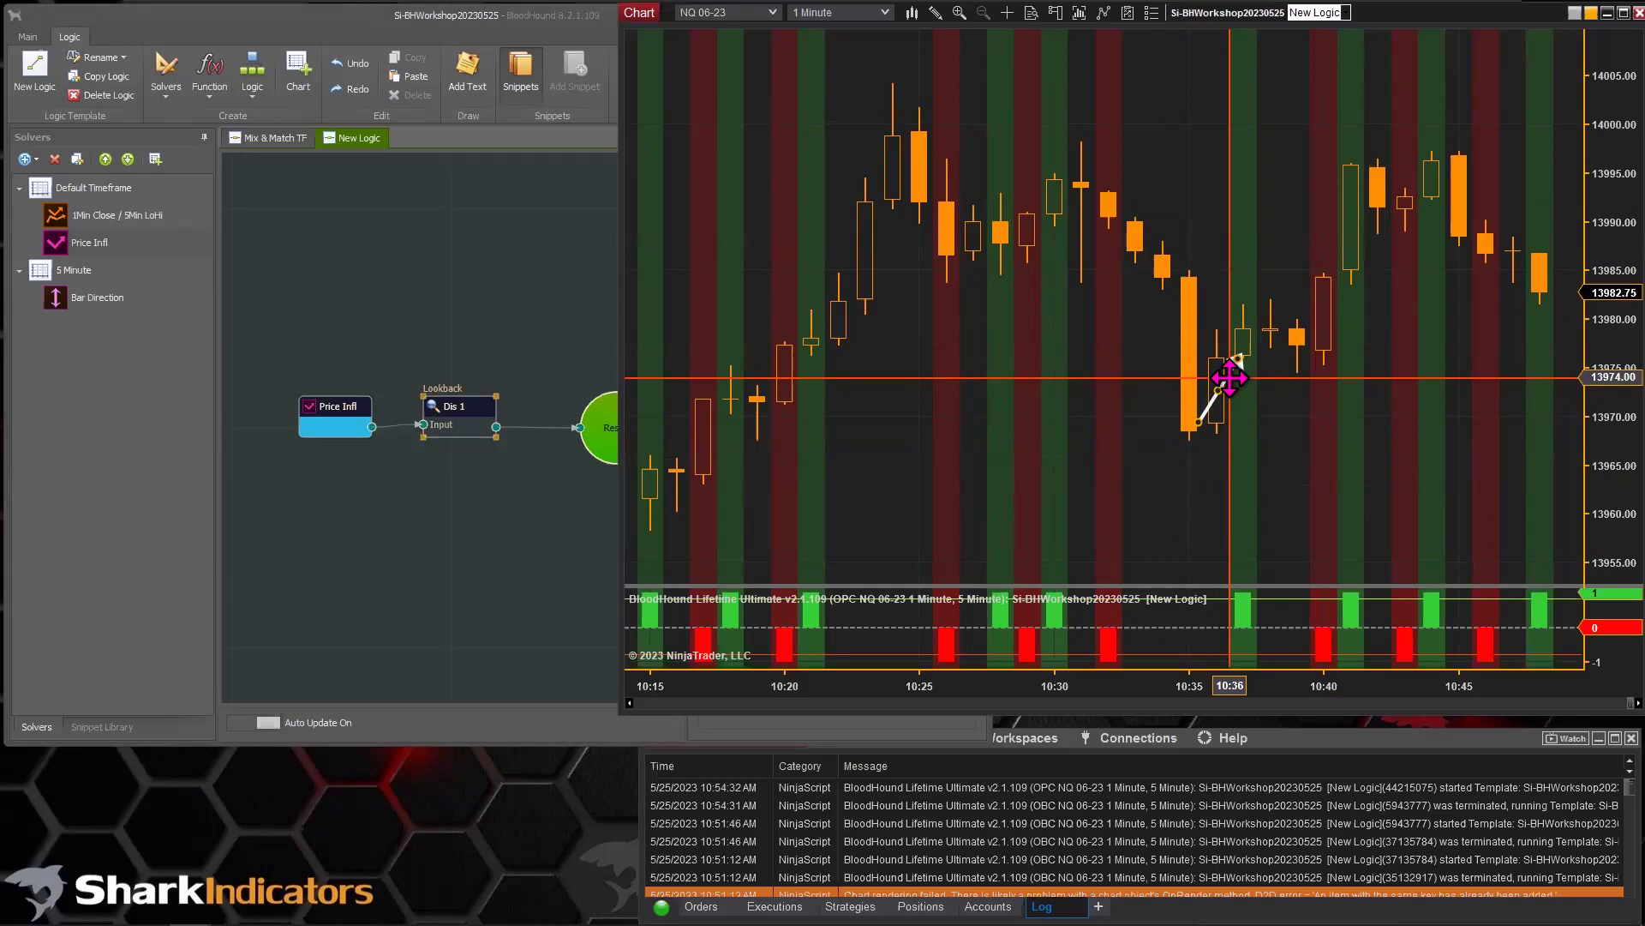
pyautogui.moveTo(1229, 377); pyautogui.dragTo(1205, 396)
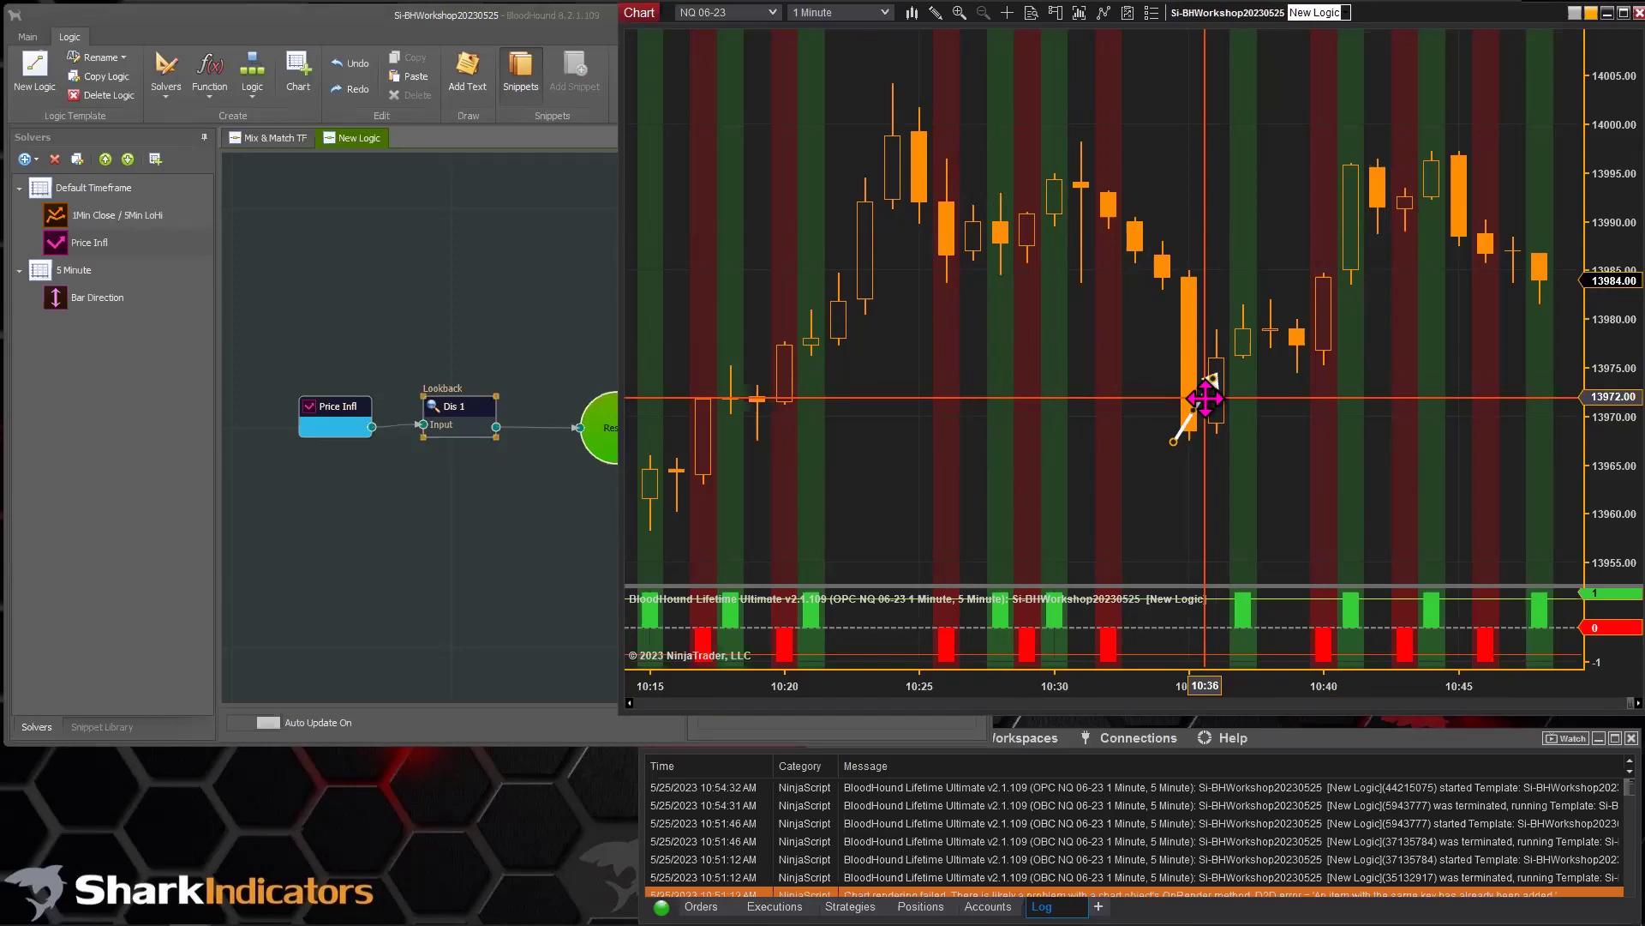
pyautogui.moveTo(1205, 397)
pyautogui.mouseDown()
pyautogui.moveTo(1586, 382)
pyautogui.moveTo(1605, 326)
pyautogui.moveTo(1474, 337)
pyautogui.moveTo(1469, 268)
pyautogui.moveTo(1529, 286)
pyautogui.mouseUp()
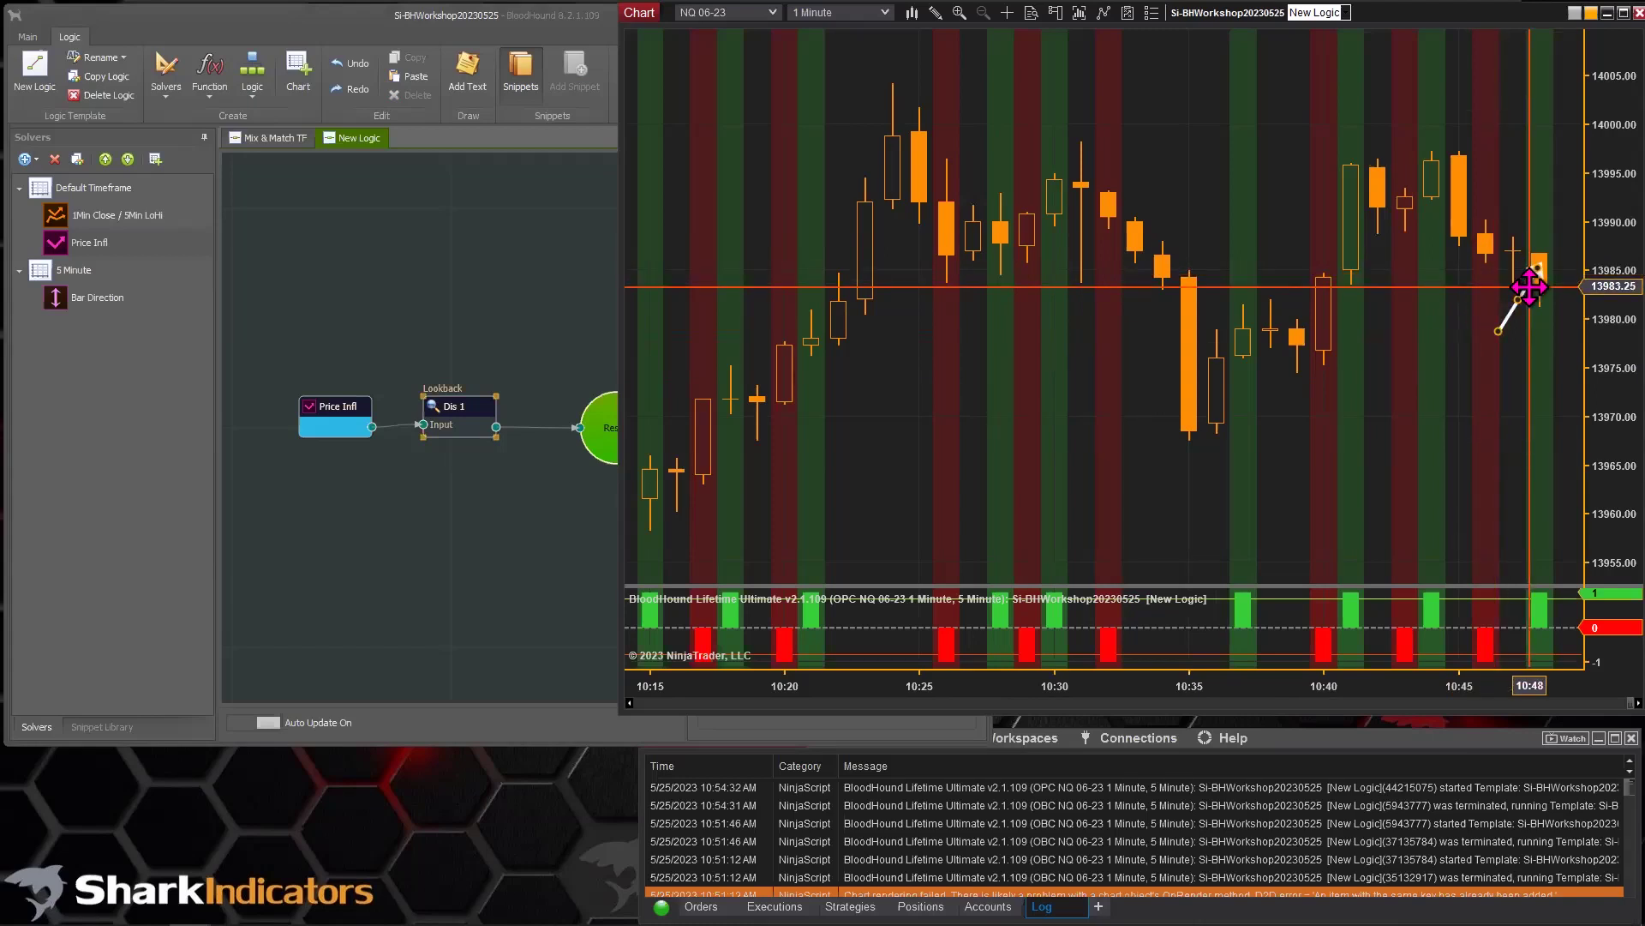
pyautogui.moveTo(1530, 285); pyautogui.dragTo(1500, 278)
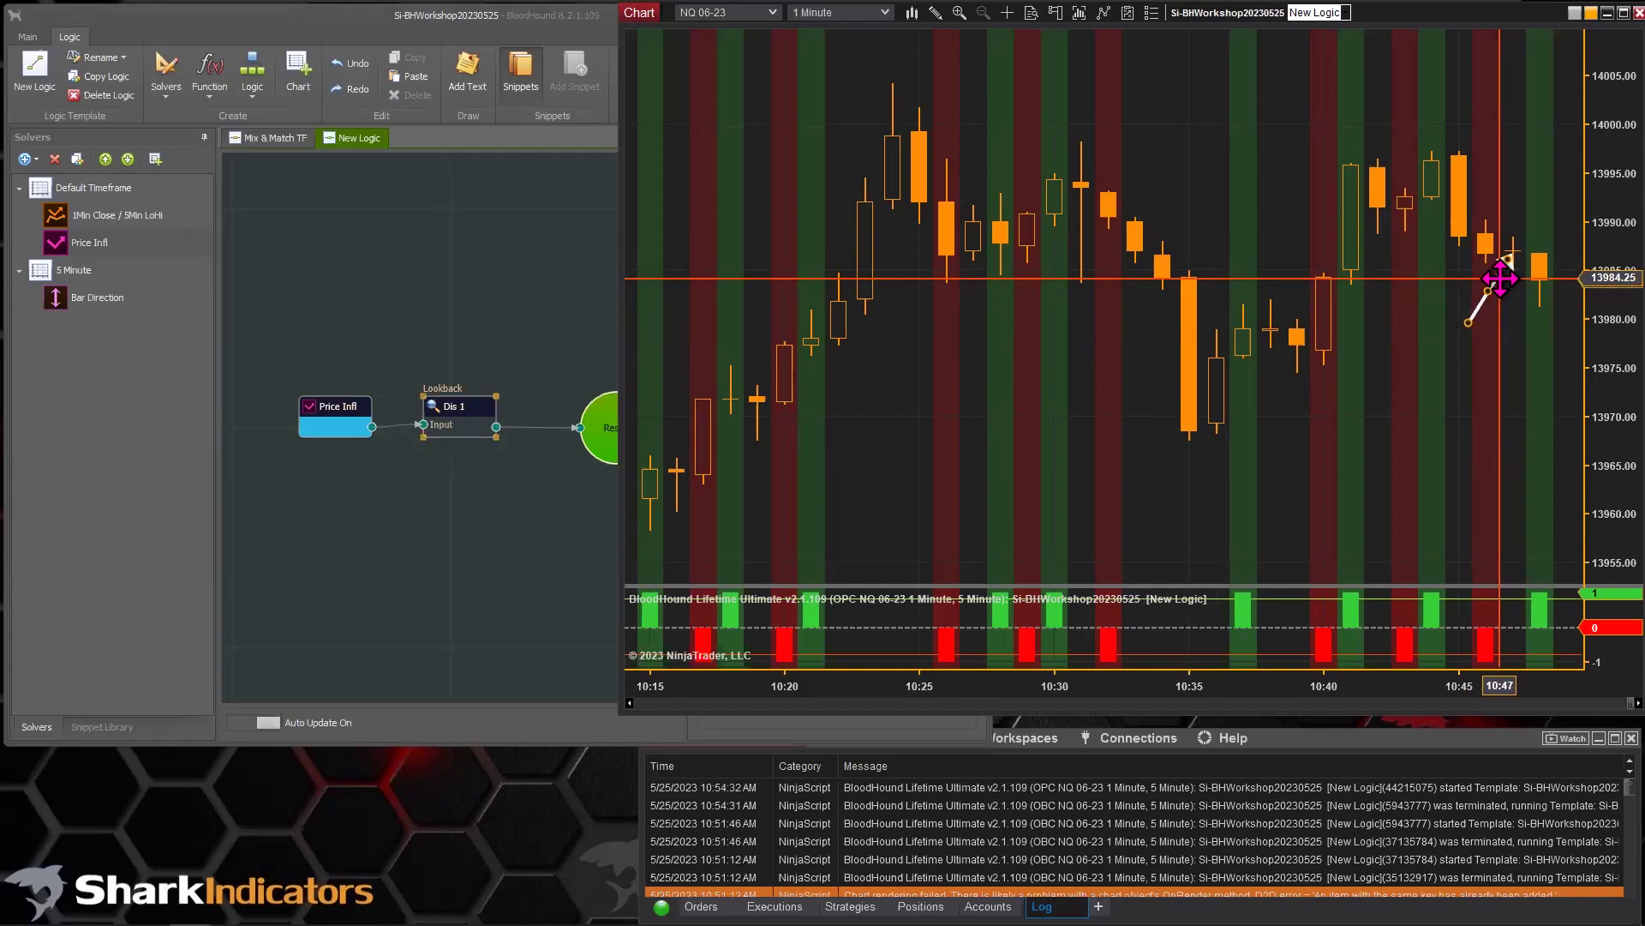
# Lower the arrow's end slightly so it sits just under the 10:47 bar near 13981.
pyautogui.moveTo(1506, 285)
pyautogui.mouseDown()
pyautogui.moveTo(1531, 347)
pyautogui.moveTo(1526, 329)
pyautogui.mouseUp()
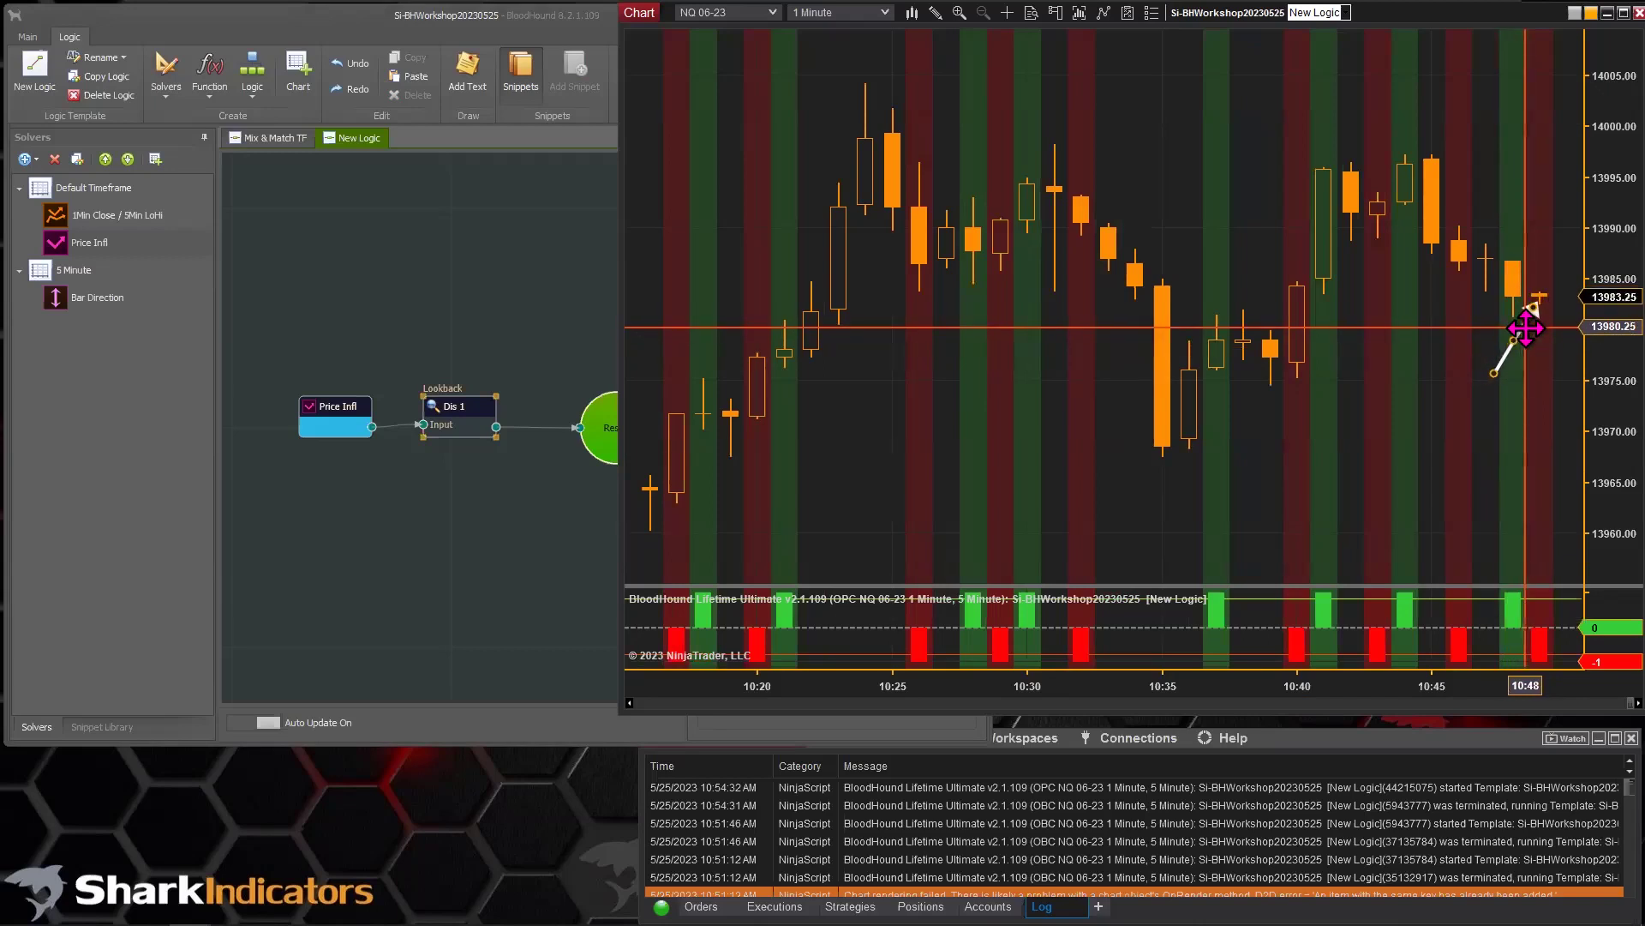
pyautogui.moveTo(1527, 328); pyautogui.dragTo(1526, 336)
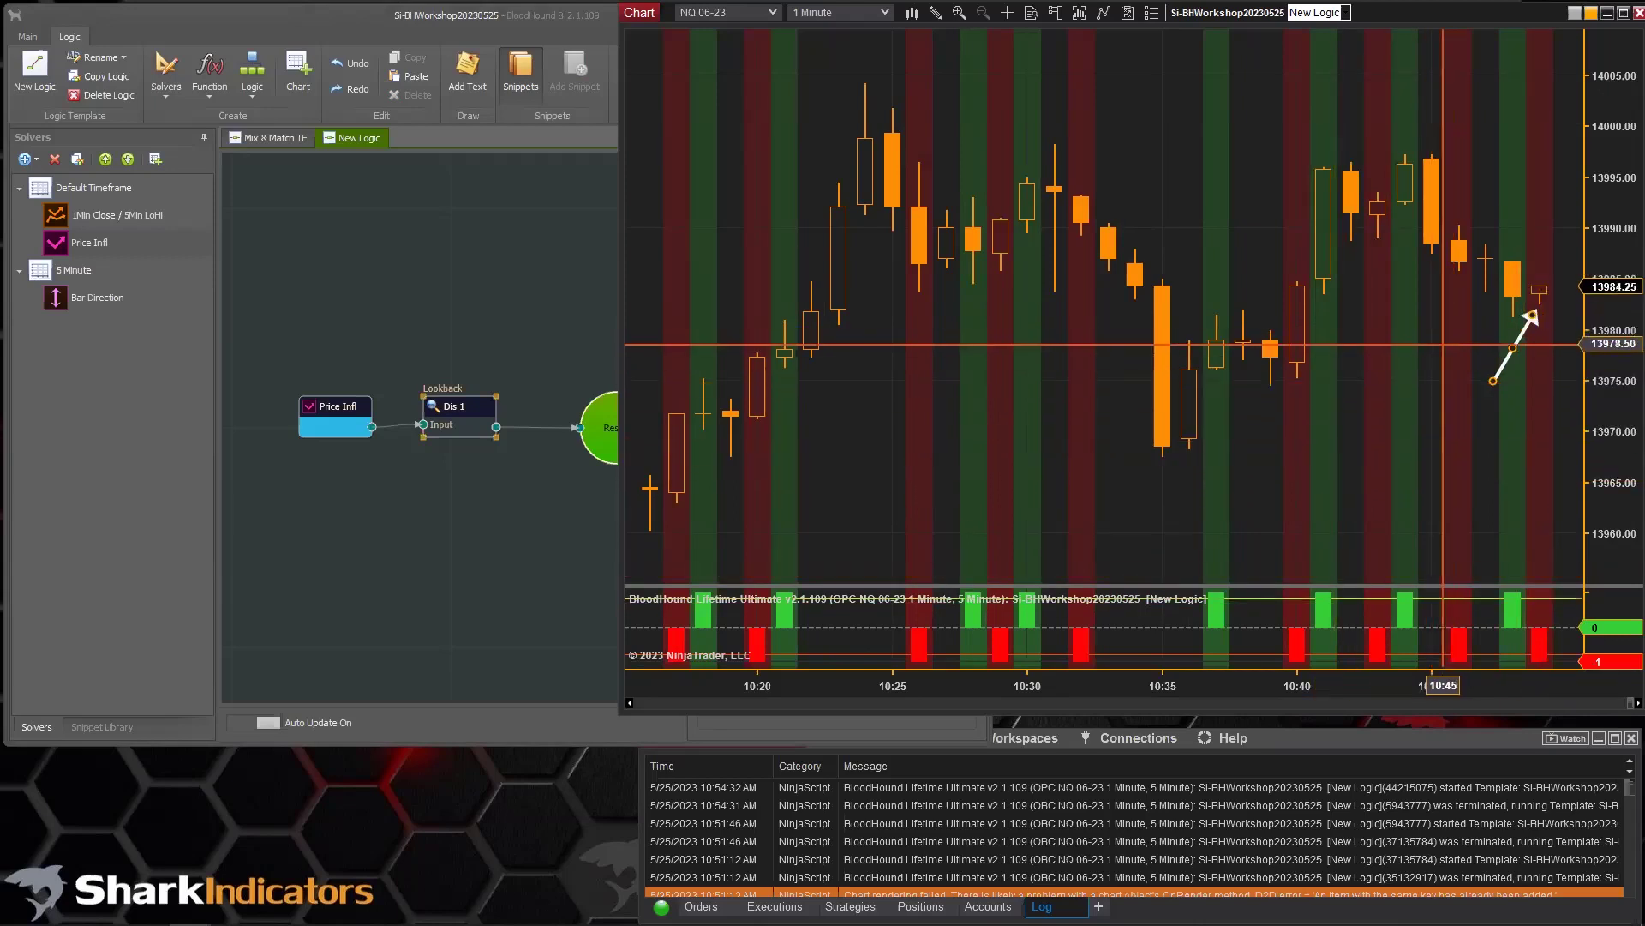
pyautogui.moveTo(1517, 334)
pyautogui.mouseDown()
pyautogui.moveTo(1174, 417)
pyautogui.moveTo(1161, 444)
pyautogui.moveTo(1193, 401)
pyautogui.moveTo(1573, 345)
pyautogui.moveTo(1492, 328)
pyautogui.moveTo(1513, 328)
pyautogui.mouseUp()
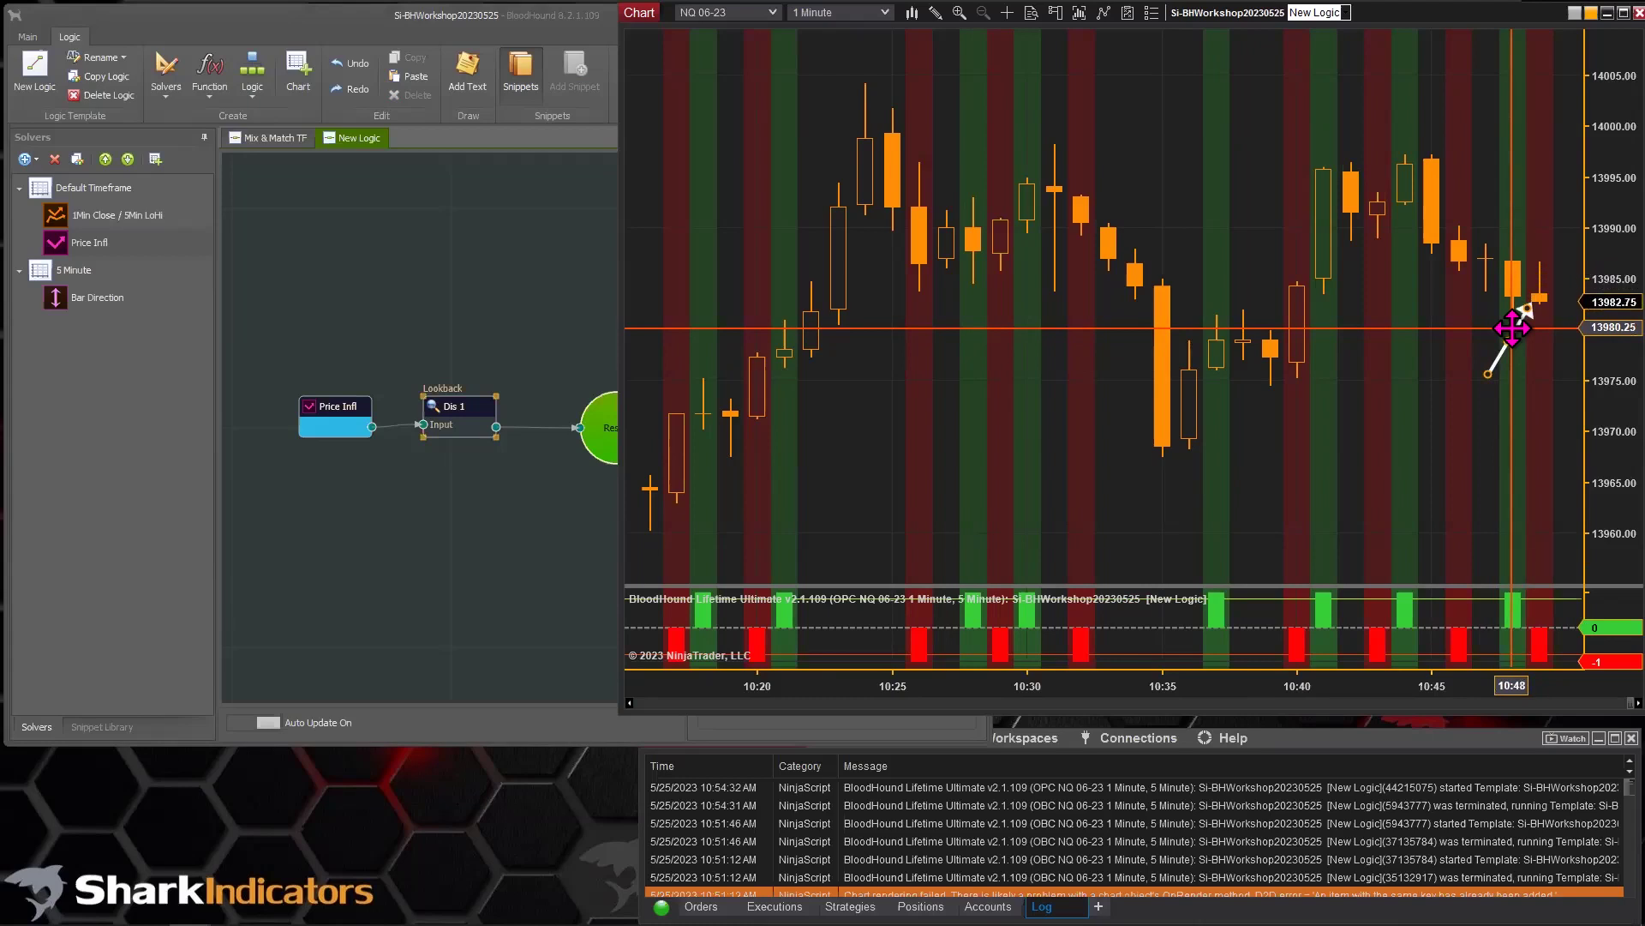
pyautogui.moveTo(1513, 329)
pyautogui.mouseDown()
pyautogui.moveTo(1494, 330)
pyautogui.moveTo(1513, 336)
pyautogui.mouseUp()
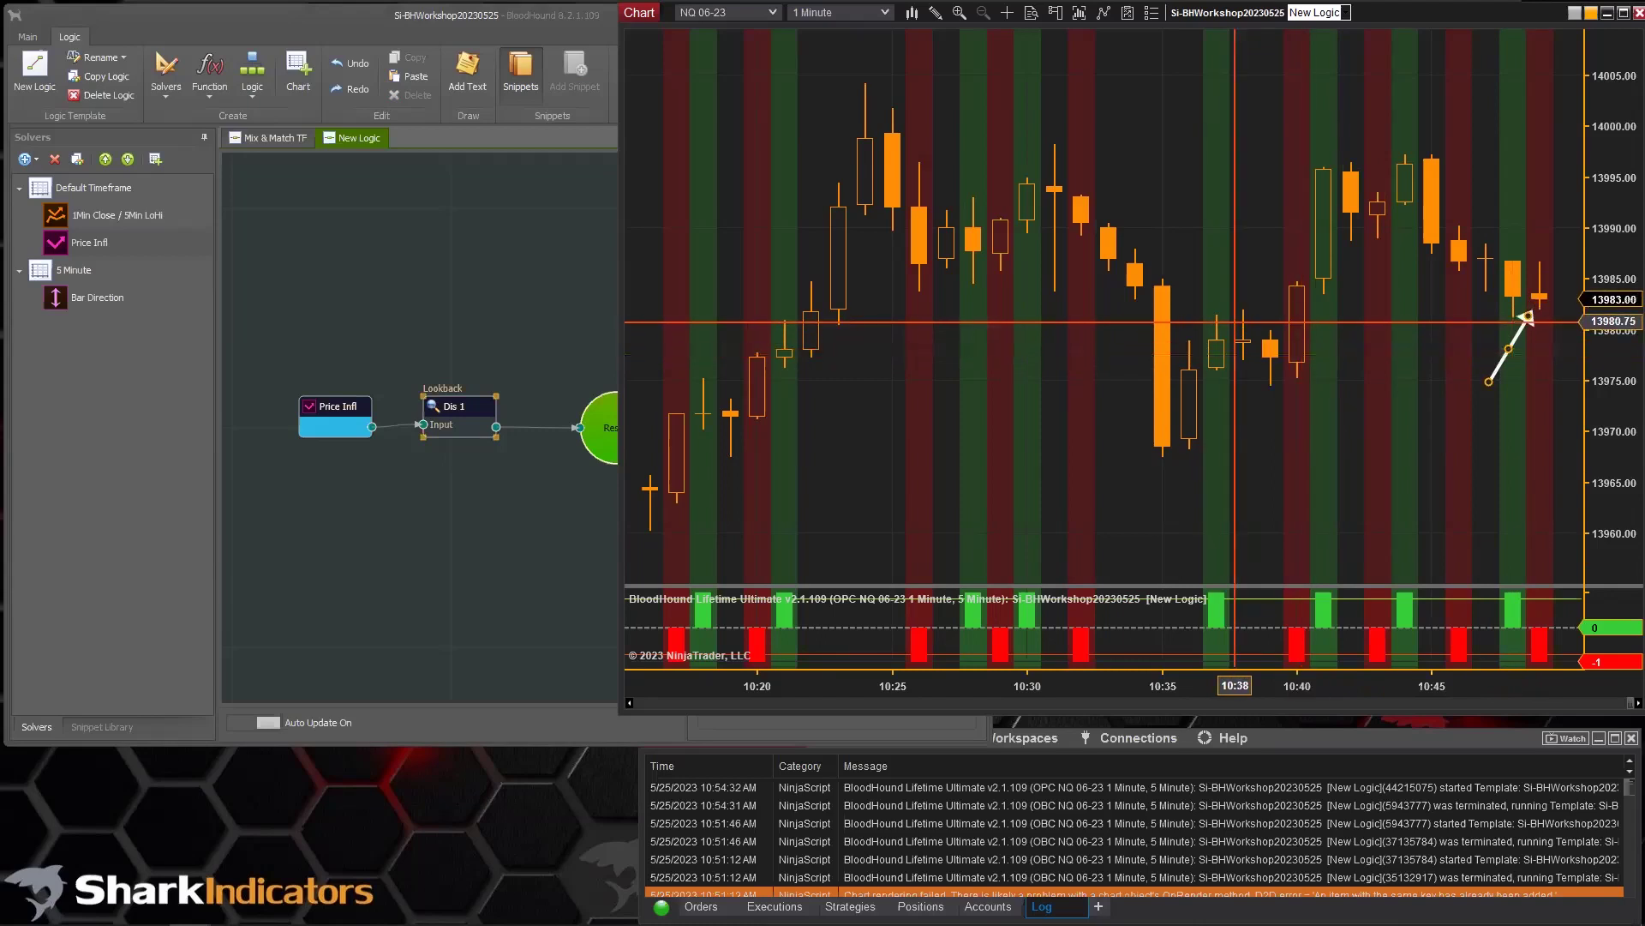
# Check the Dis 1 node's Displacement of 1, then deselect it on the canvas.
pyautogui.click(452, 402)
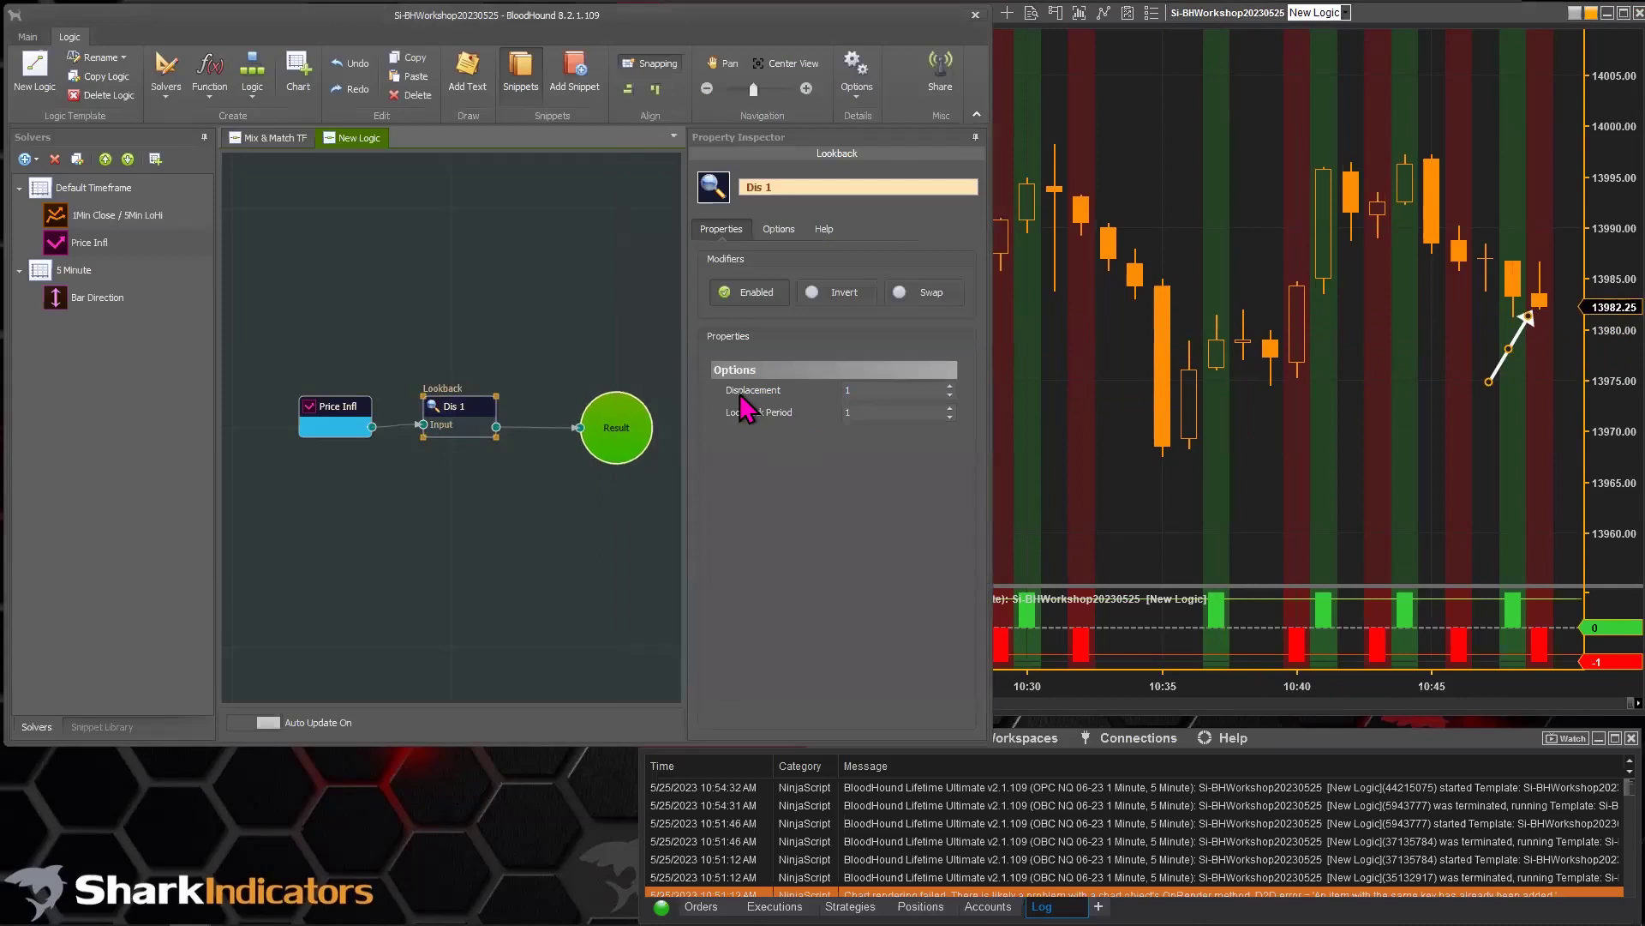
pyautogui.moveTo(742, 398)
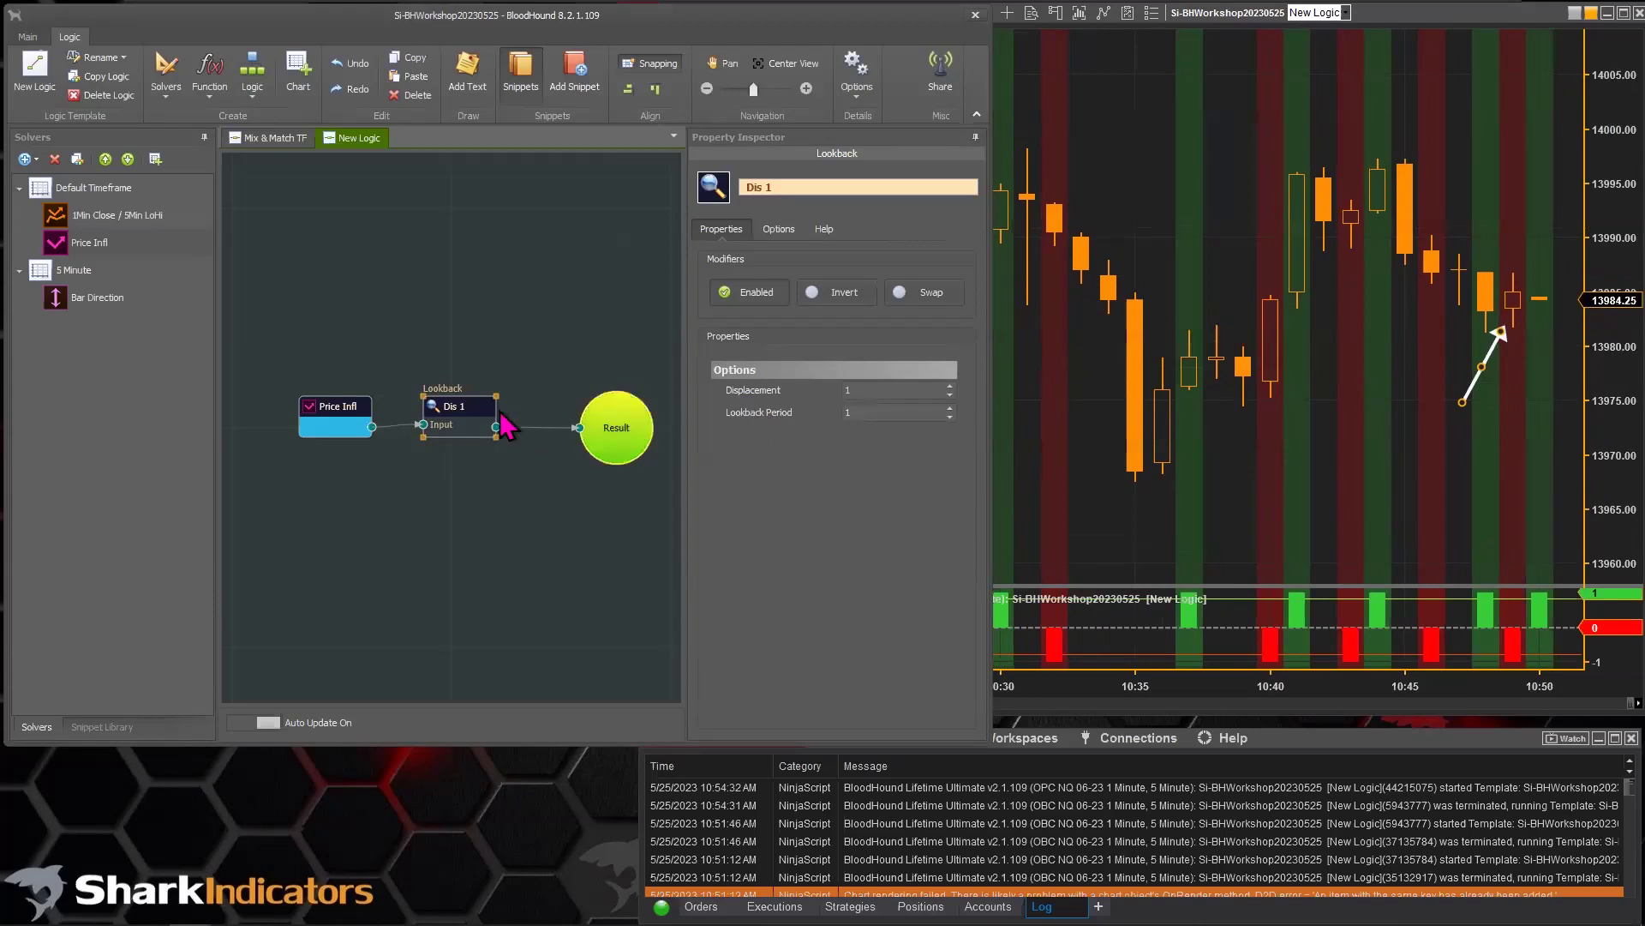
pyautogui.moveTo(442, 406)
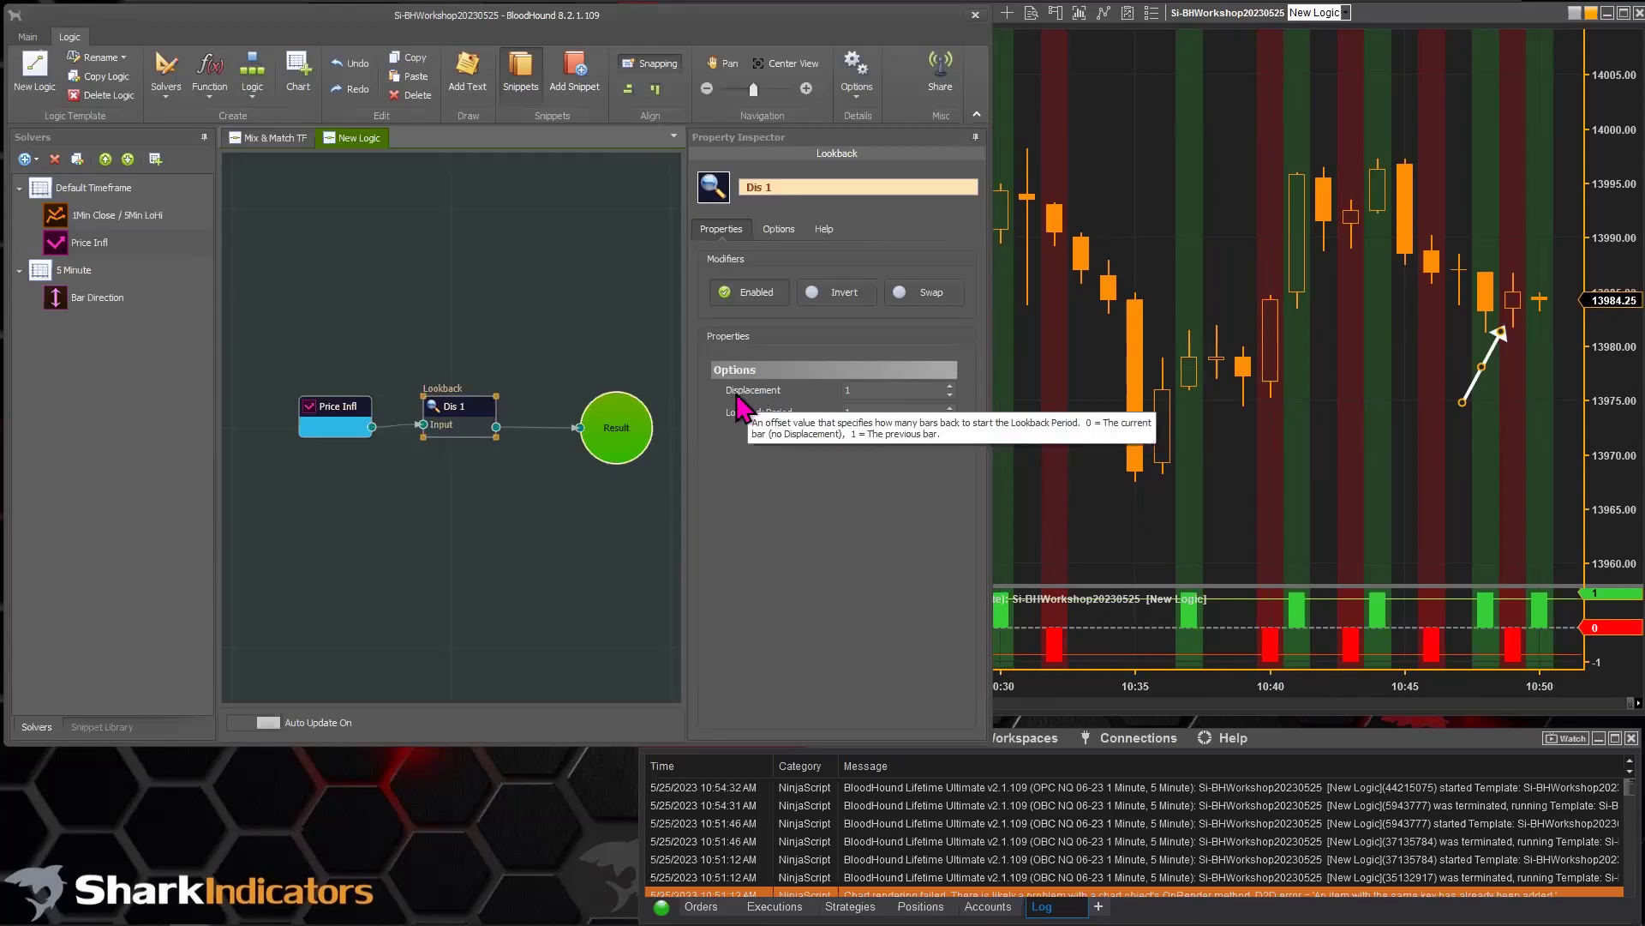
pyautogui.click(743, 445)
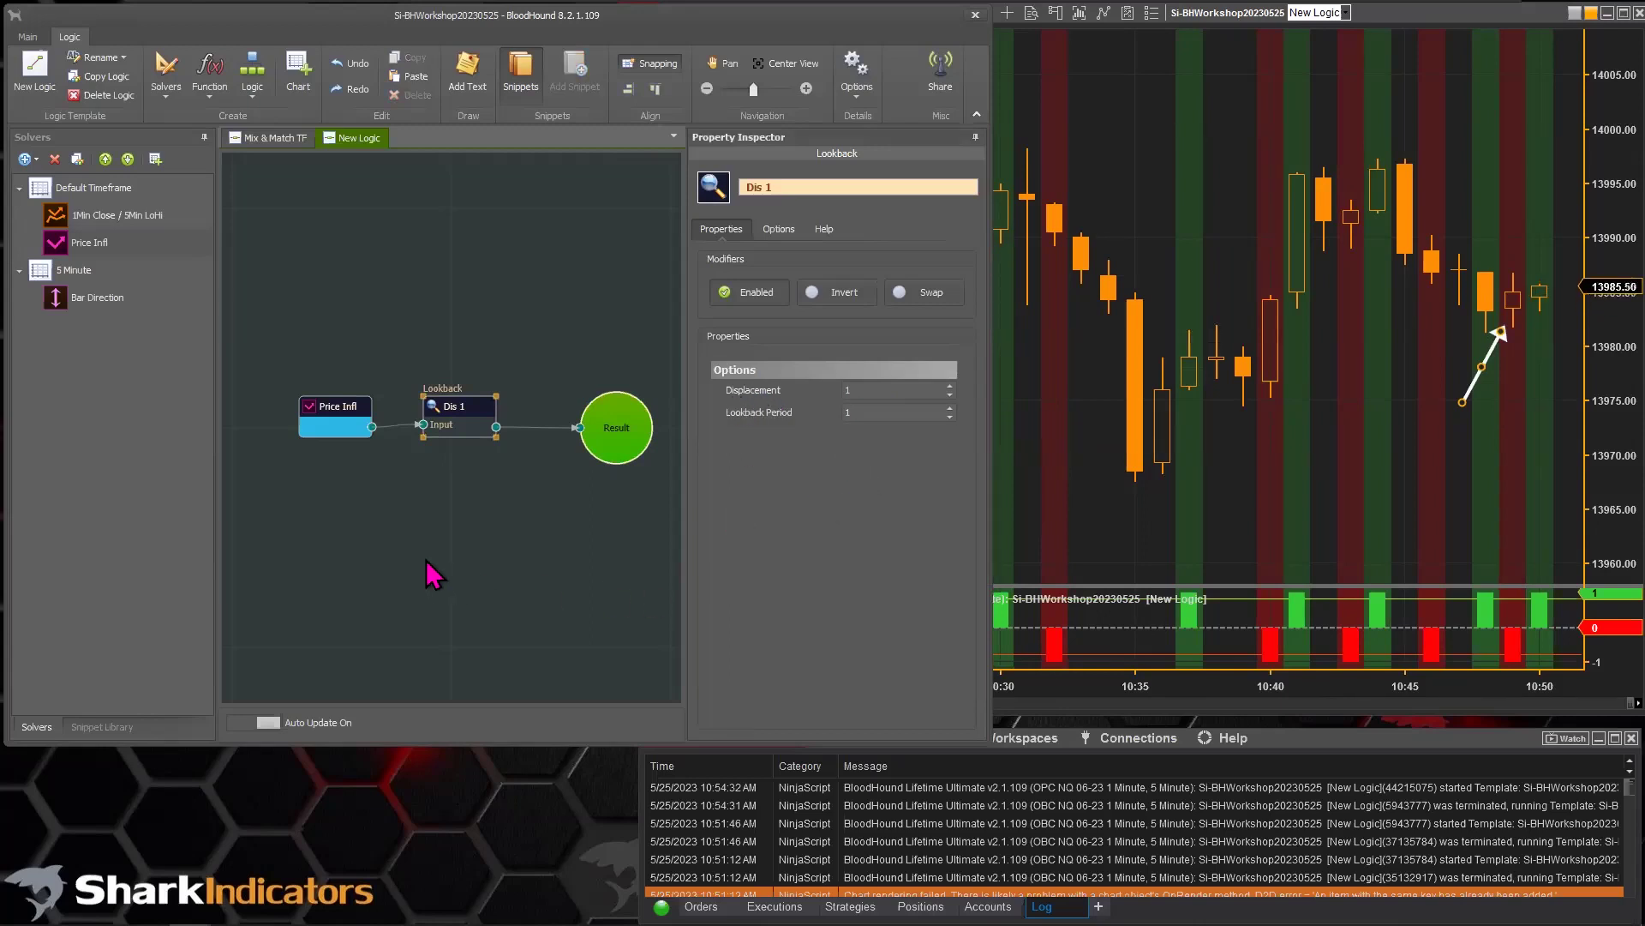